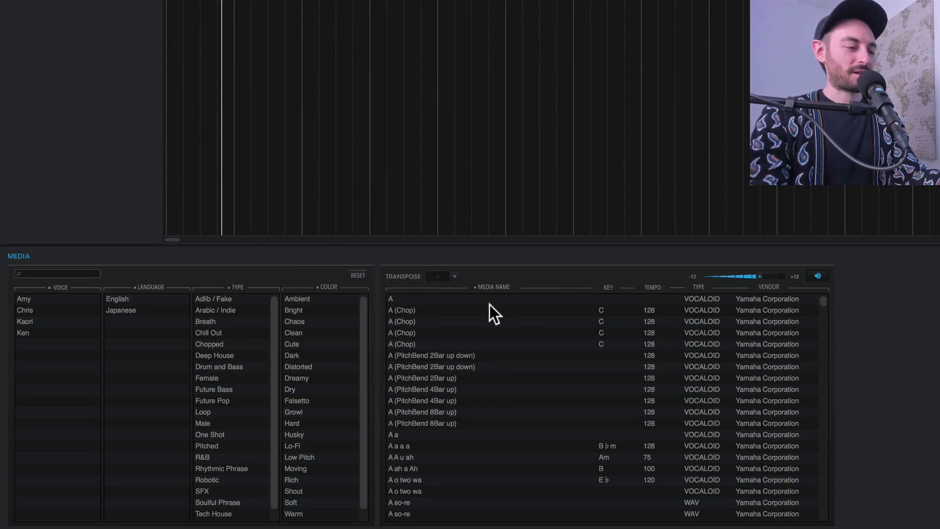
Step: Filter the media library to the Tech House type and browse the listed vocal phrases
click(224, 512)
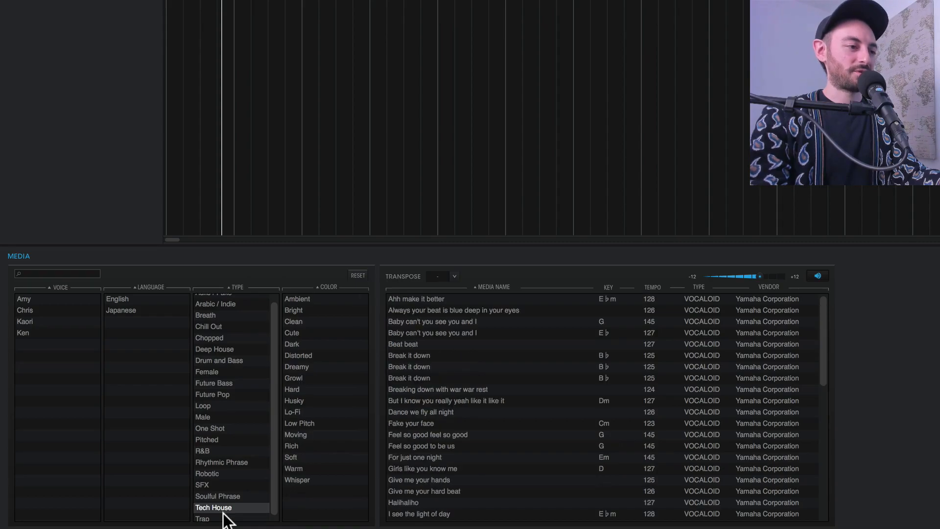
scroll(462, 435, down, 5)
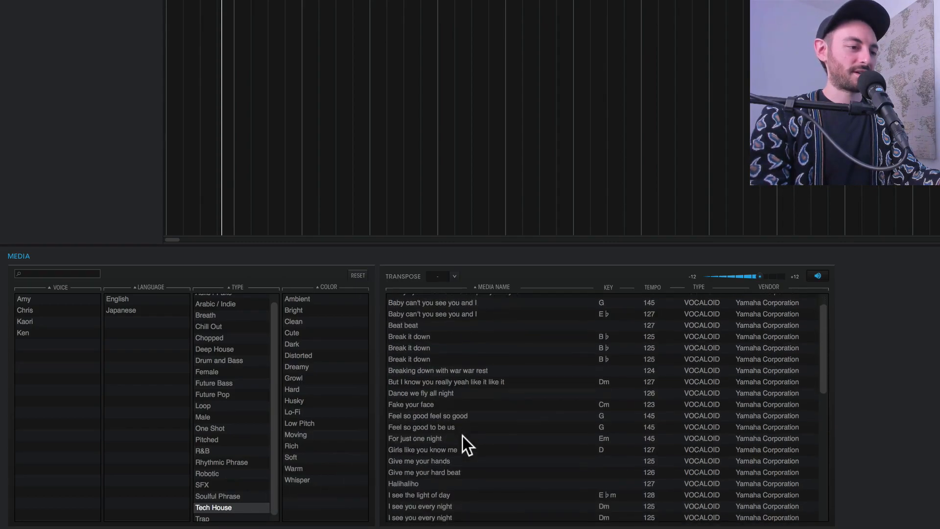
scroll(462, 436, down, 3)
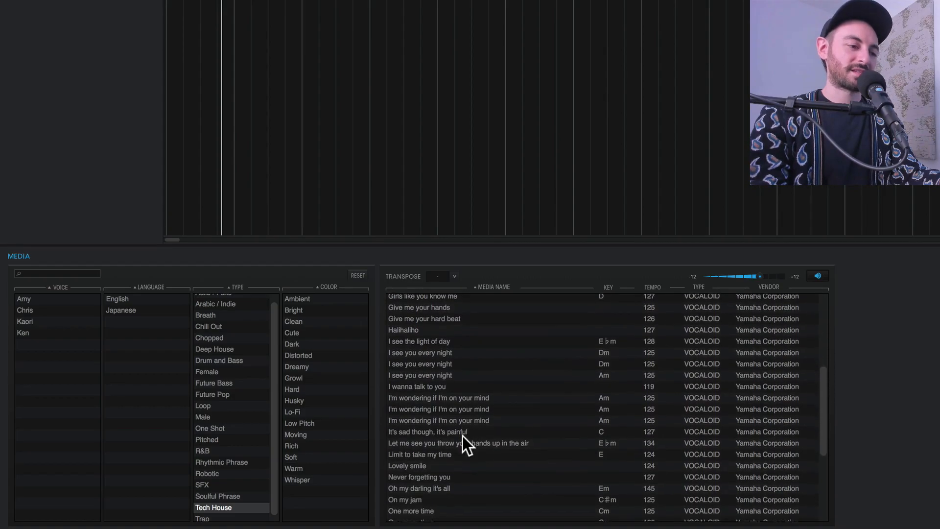
scroll(463, 436, up, 5)
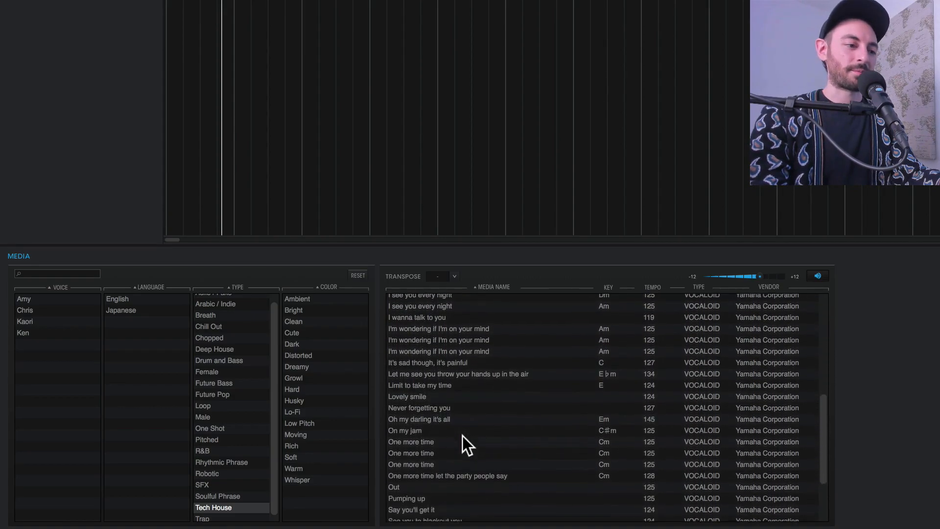
Step: Audition the Tech House phrases one by one from "Halihaliho" up to "Feel so good feel so good"
click(462, 433)
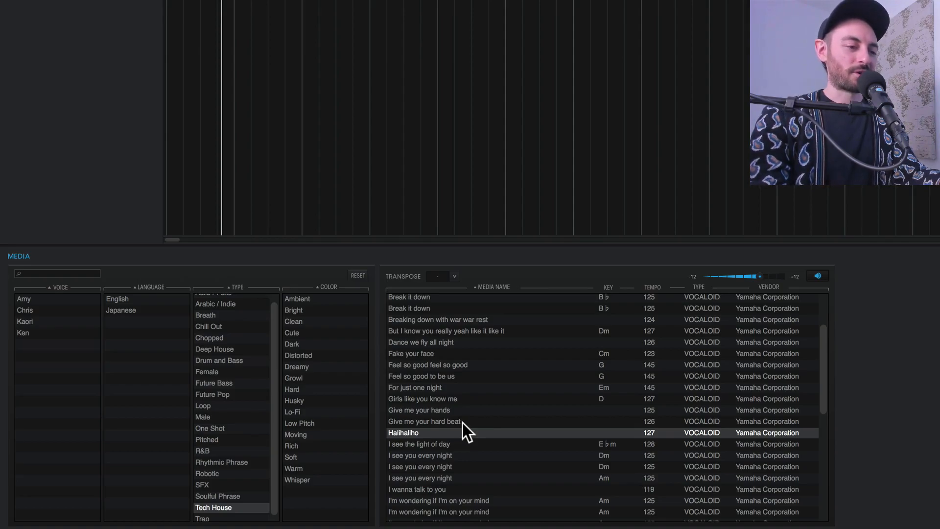
click(462, 422)
click(462, 407)
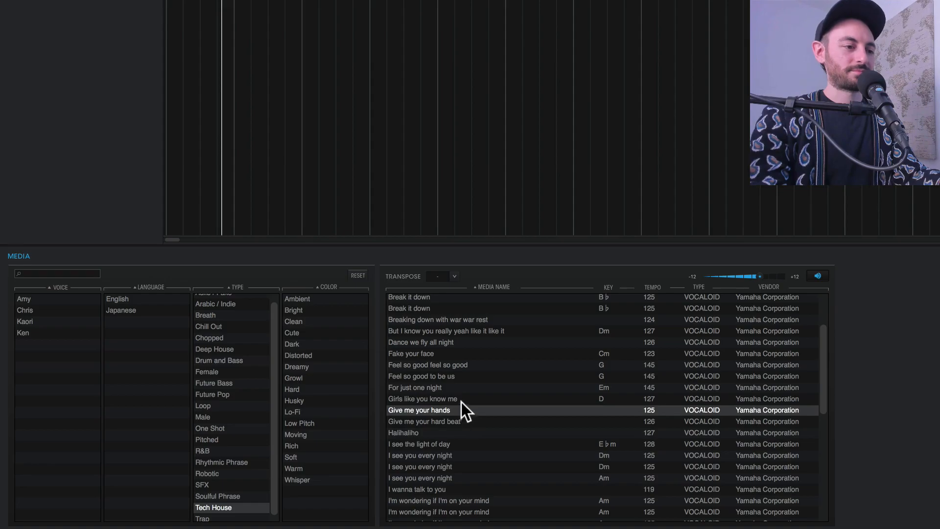
click(462, 398)
click(460, 387)
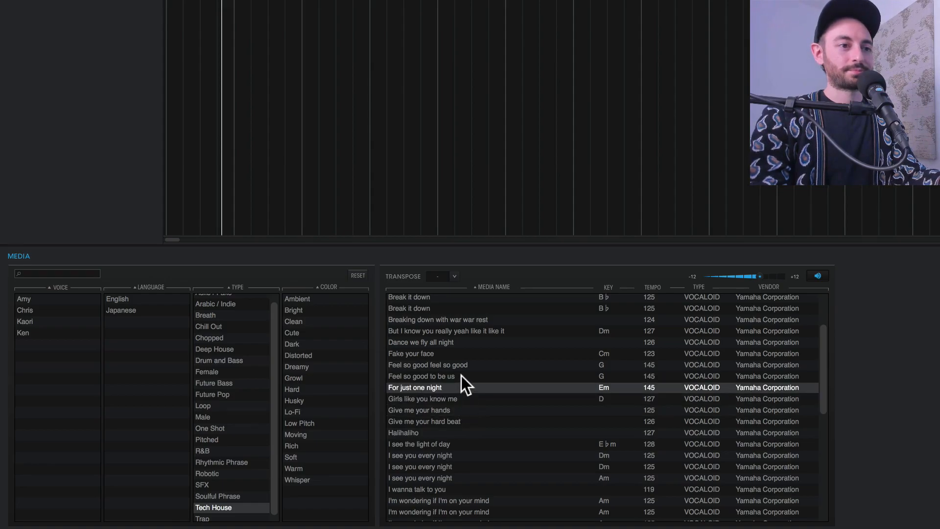
click(461, 375)
click(461, 365)
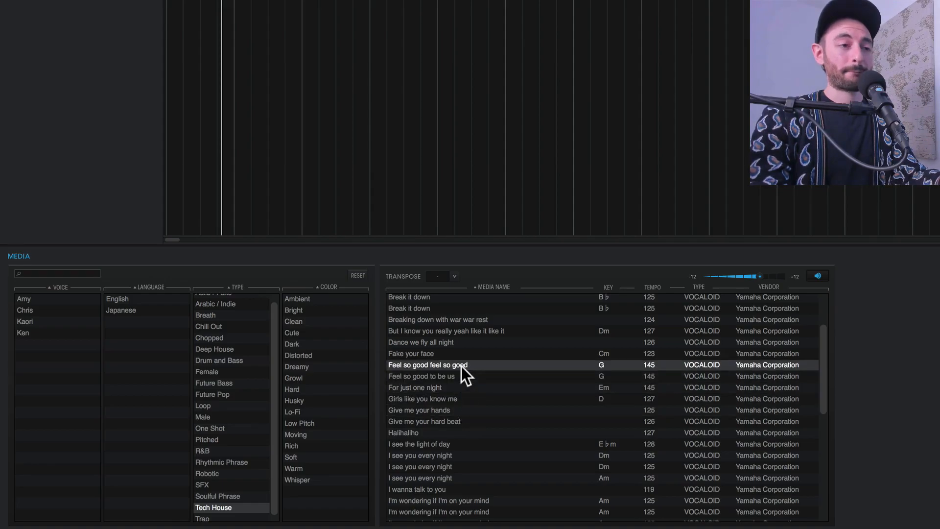
Step: Audition "I see the light of day" and the three "I see you every night" phrases
click(445, 442)
click(441, 456)
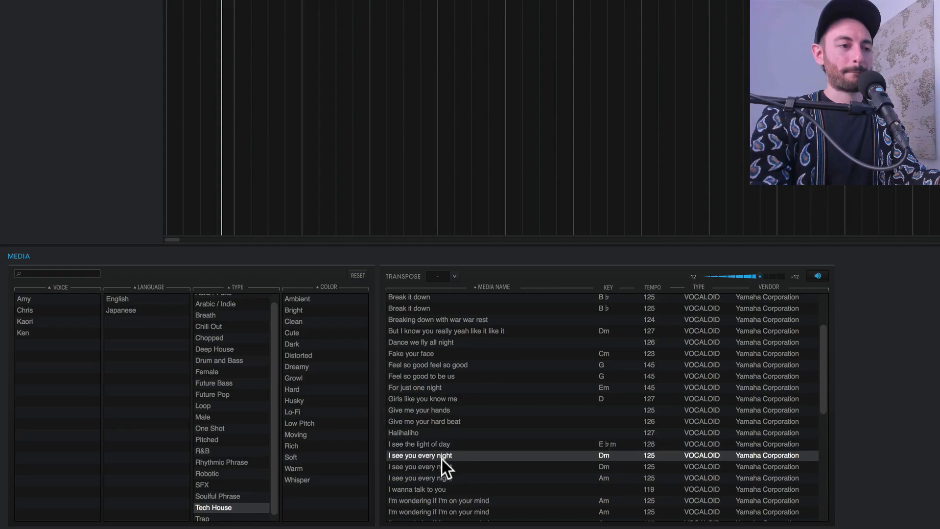
click(442, 465)
click(440, 477)
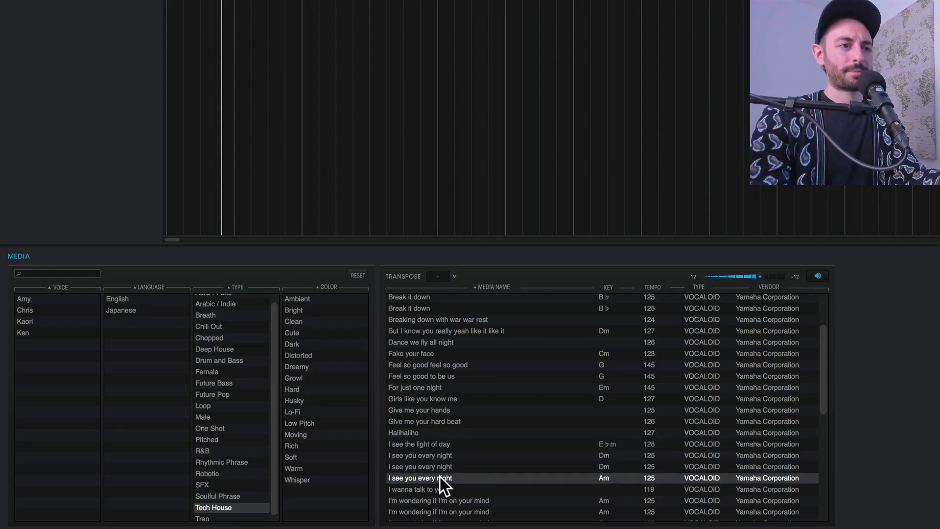
Step: Place the "Halihaliho" phrase at the start of the VOCALOID track and play it back
click(439, 432)
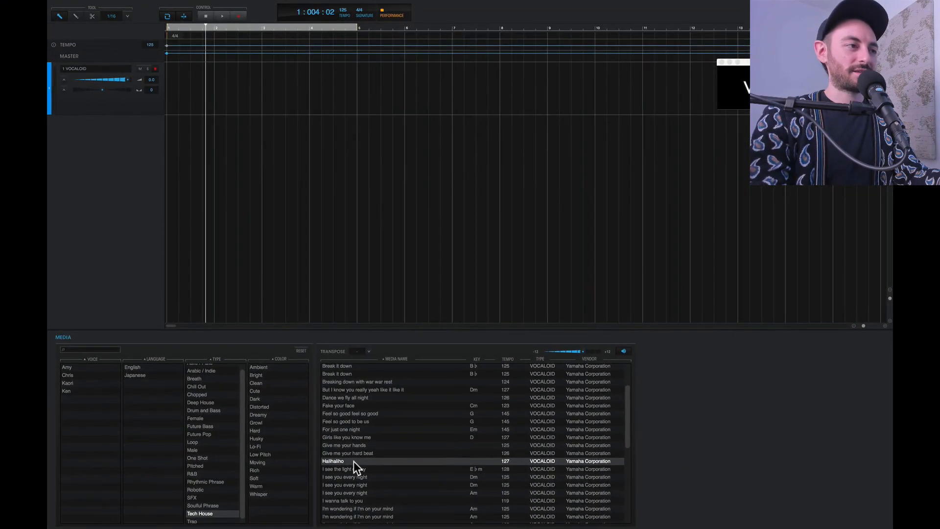
drag(342, 463, 168, 84)
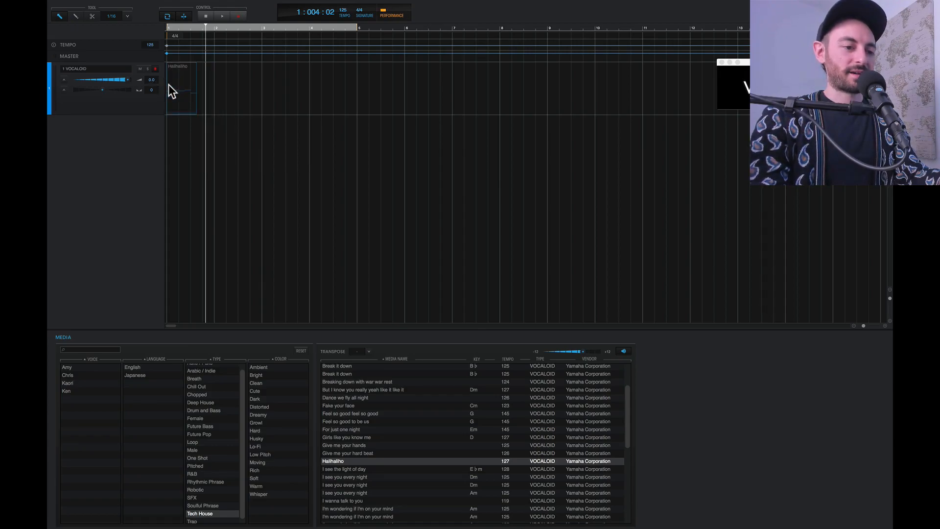
click(209, 13)
key(space)
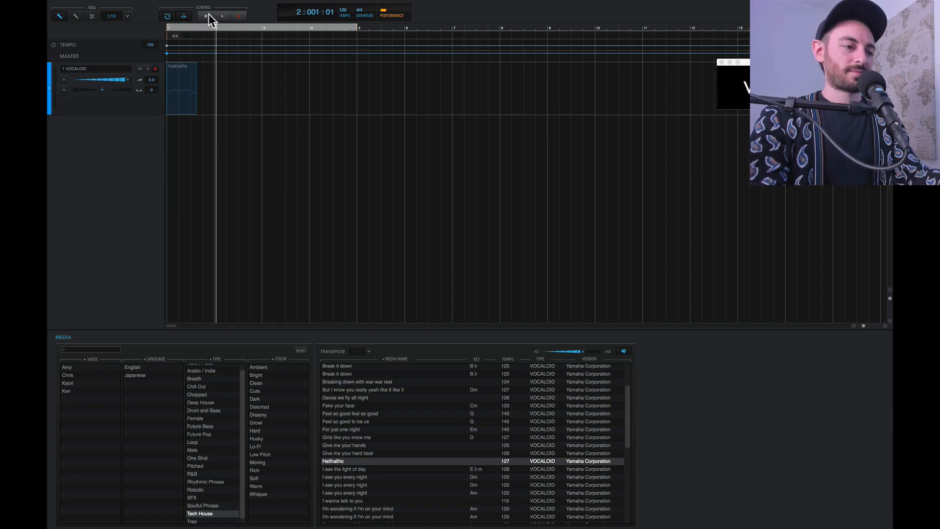
Step: Extend the Halihaliho part to the start of bar 5 and open its style settings
drag(197, 69, 358, 84)
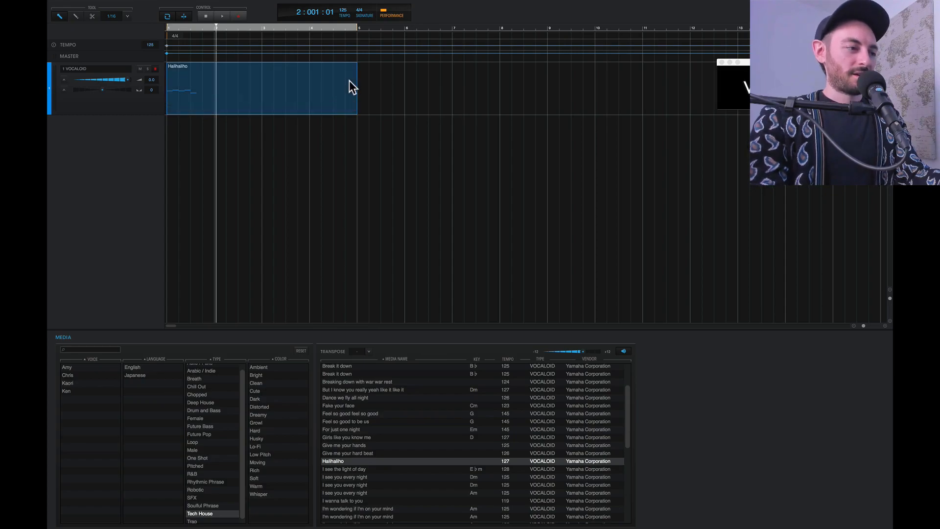
double_click(349, 81)
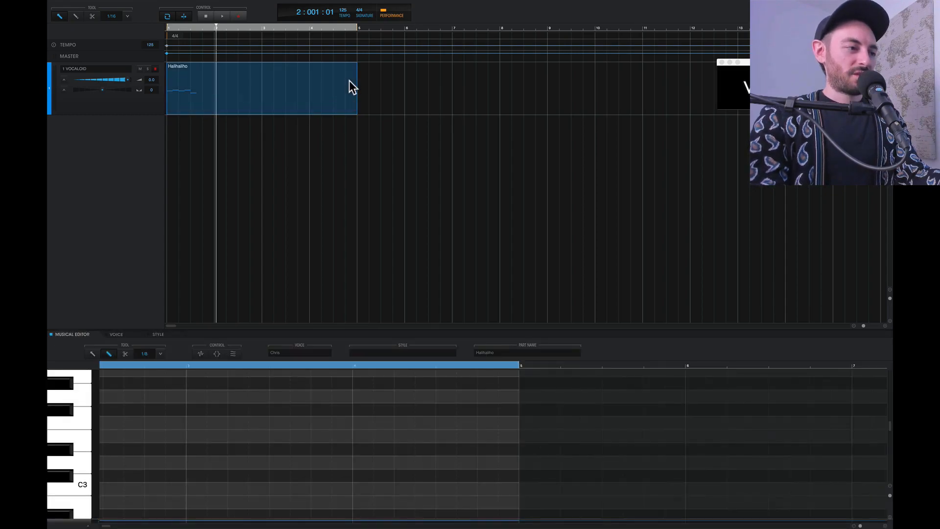
click(164, 335)
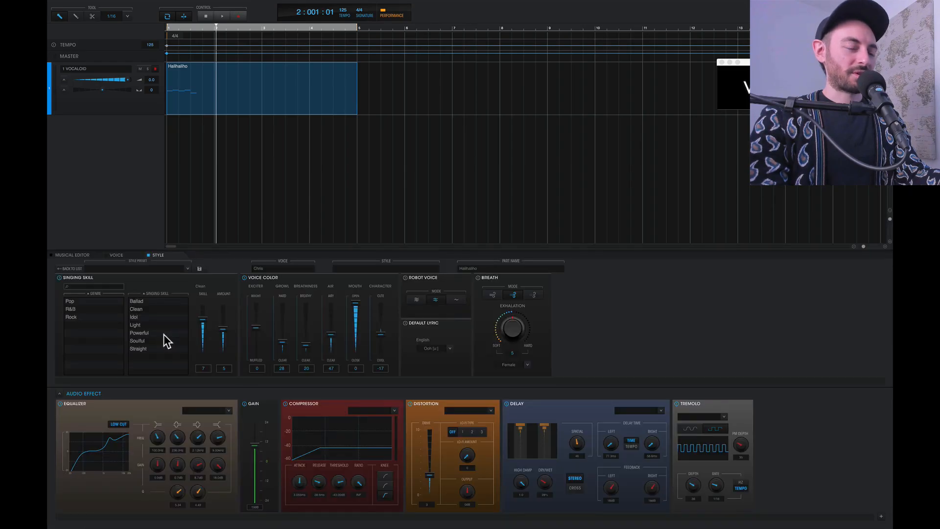
Step: Change the part's voice to CYBER_SONGMAN_II and play the part back
click(125, 255)
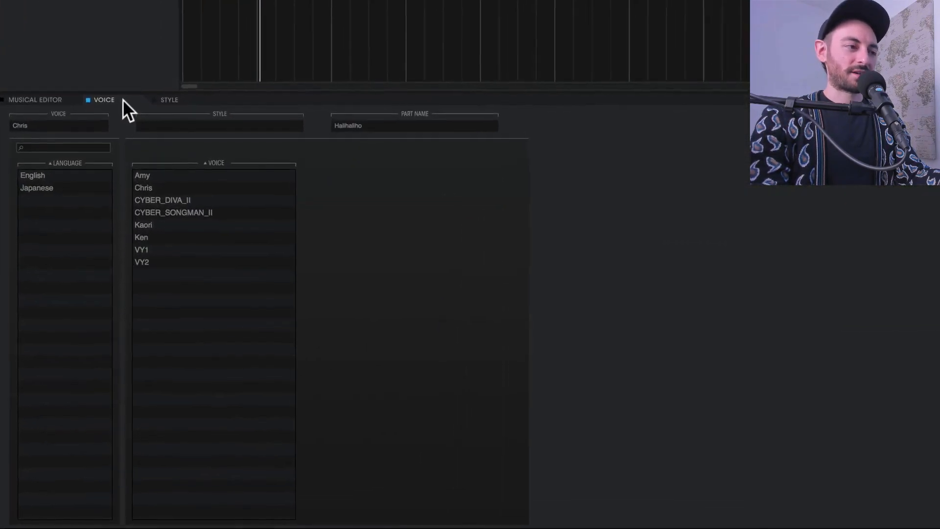
click(155, 208)
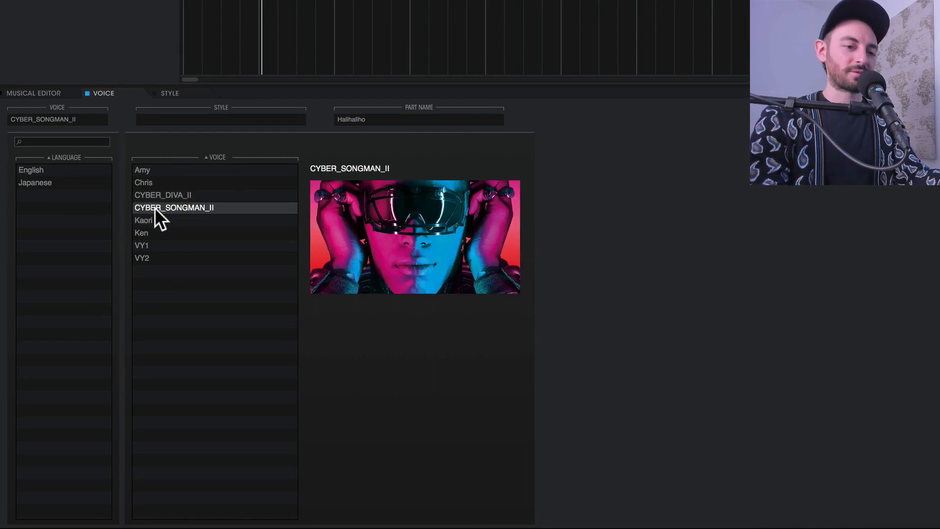
click(207, 14)
key(space)
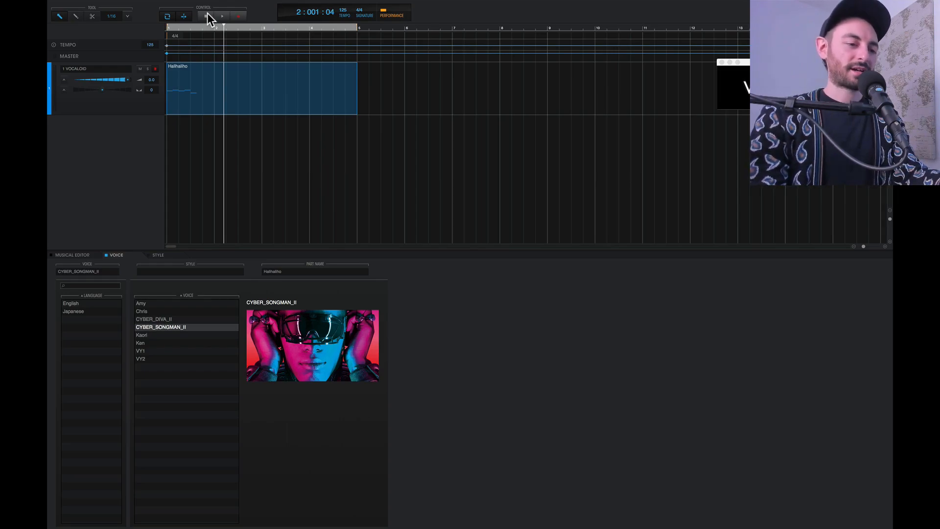
Step: Open the Halihaliho part in the musical editor and delete all of its notes
double_click(207, 66)
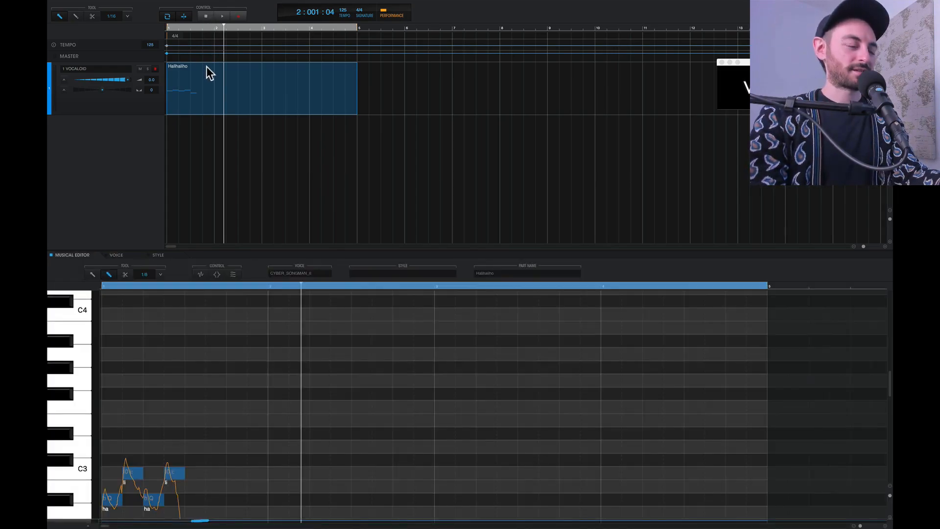
scroll(153, 358, down, 3)
scroll(150, 353, down, 3)
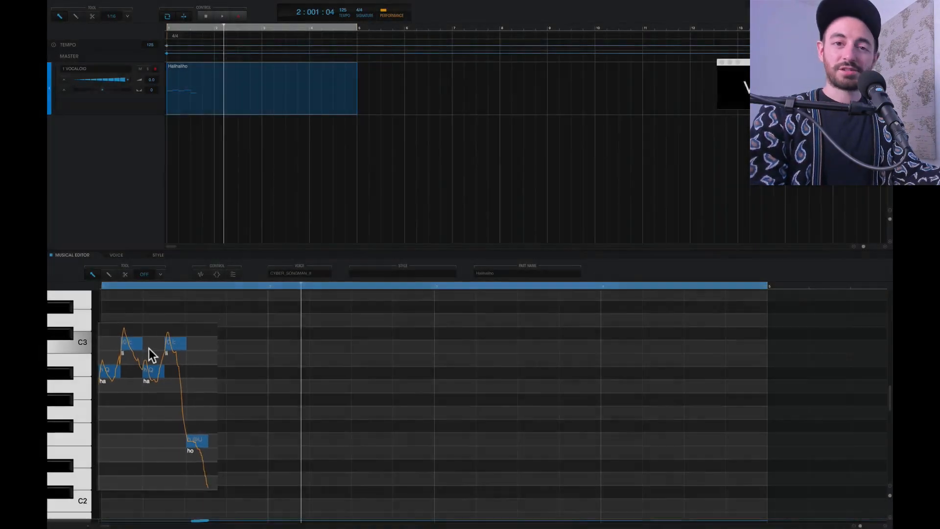
drag(102, 327, 195, 448)
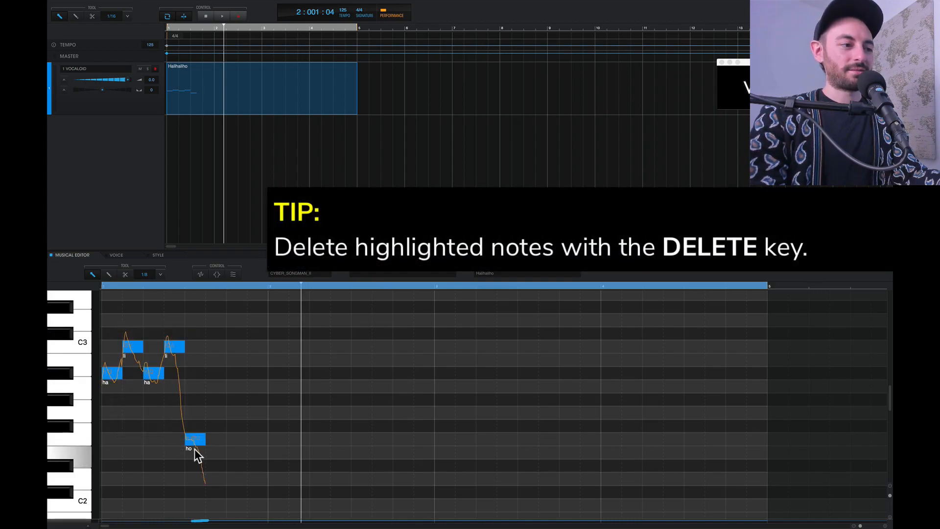
key(Delete)
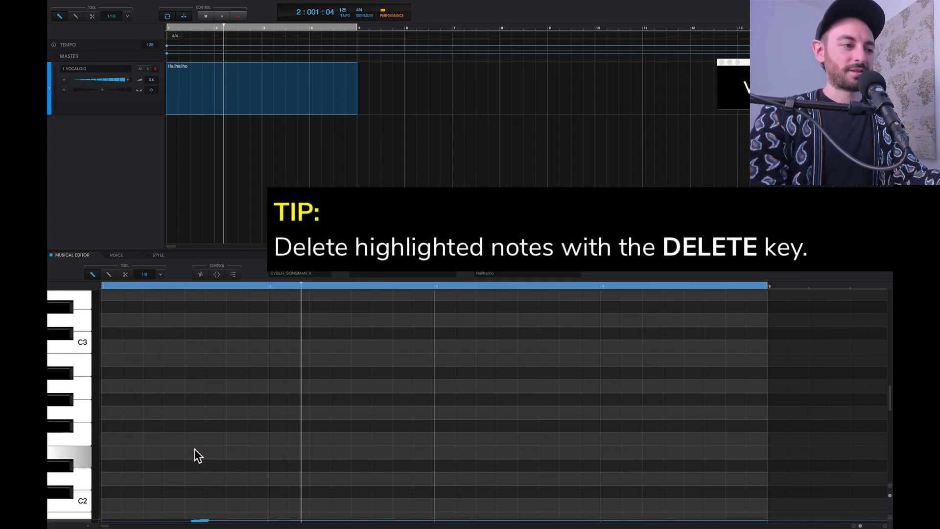
Step: Show the Pitch Bend automation lane below the notes and delete the existing pitch bend curve
scroll(116, 446, down, 1)
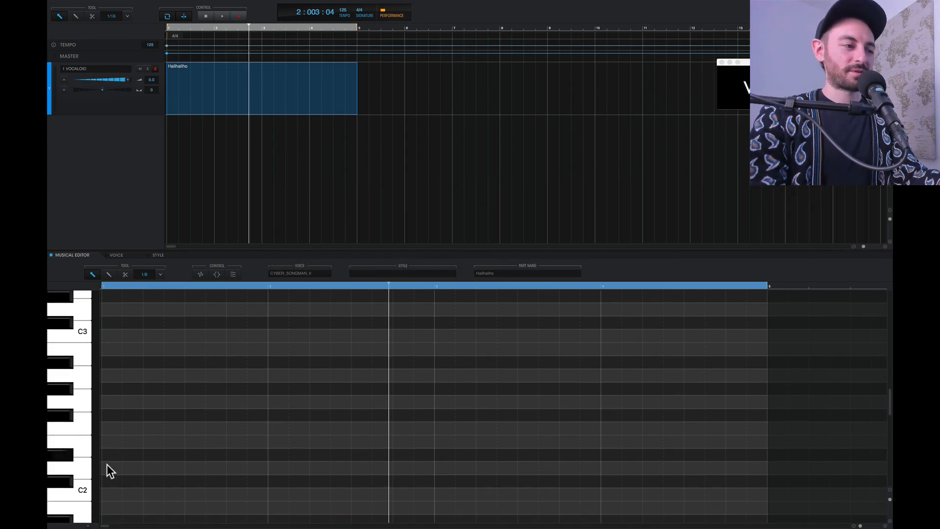
click(88, 525)
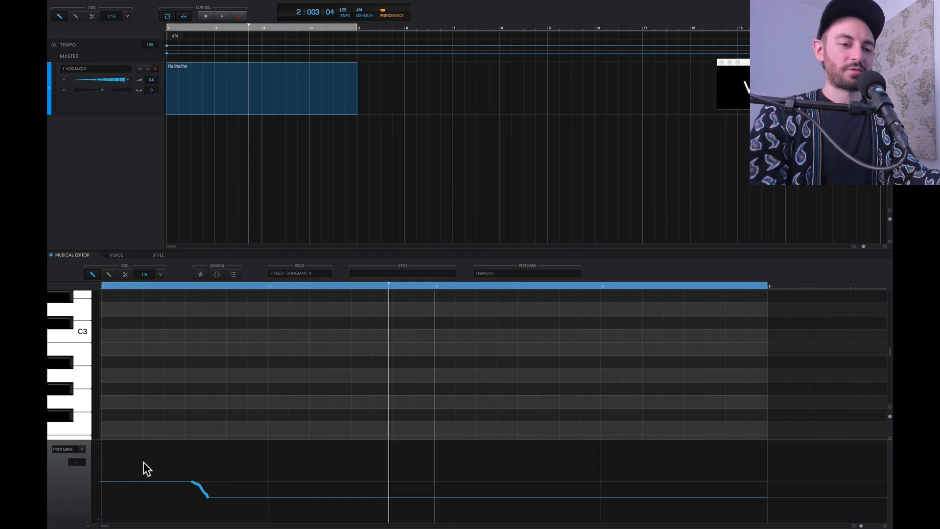
drag(144, 462, 224, 507)
key(Delete)
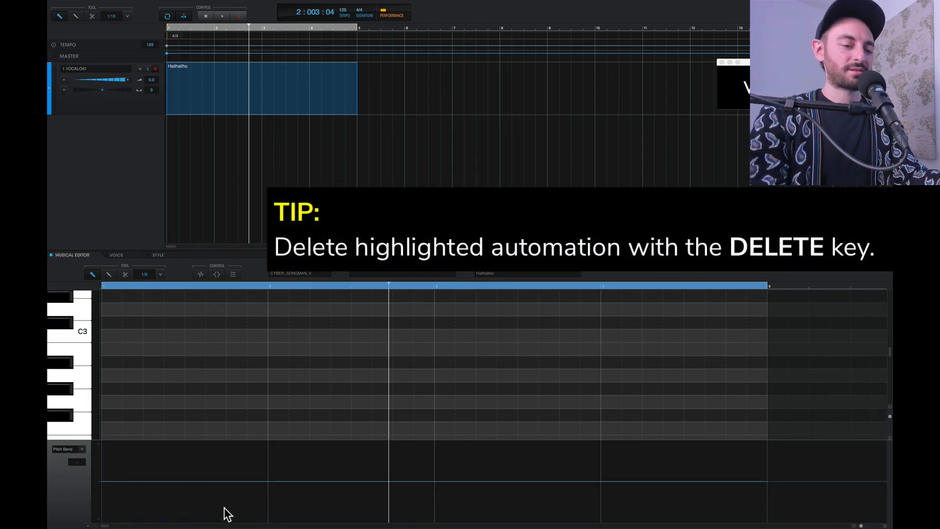
Step: Look through the automation parameters available for the part, such as Velocity, Dynamics and Pitch Bend Sensitivity
click(82, 449)
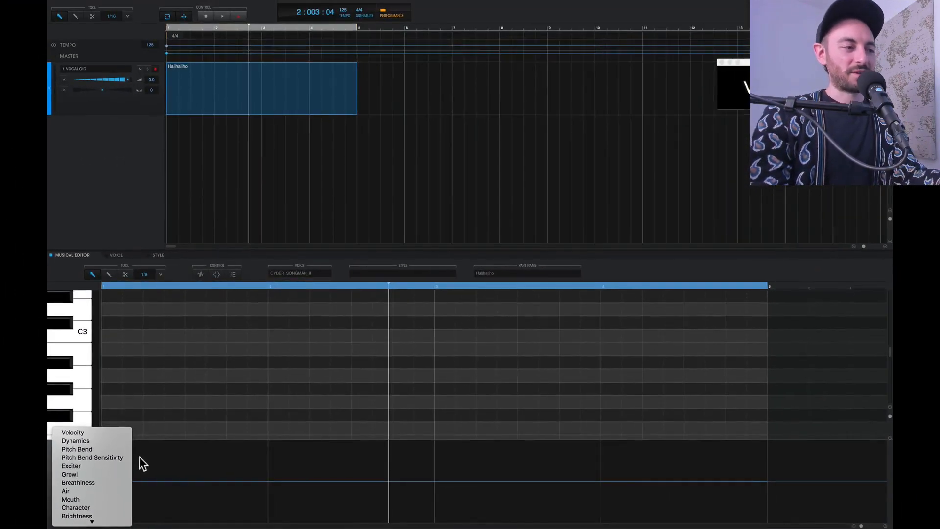
click(179, 384)
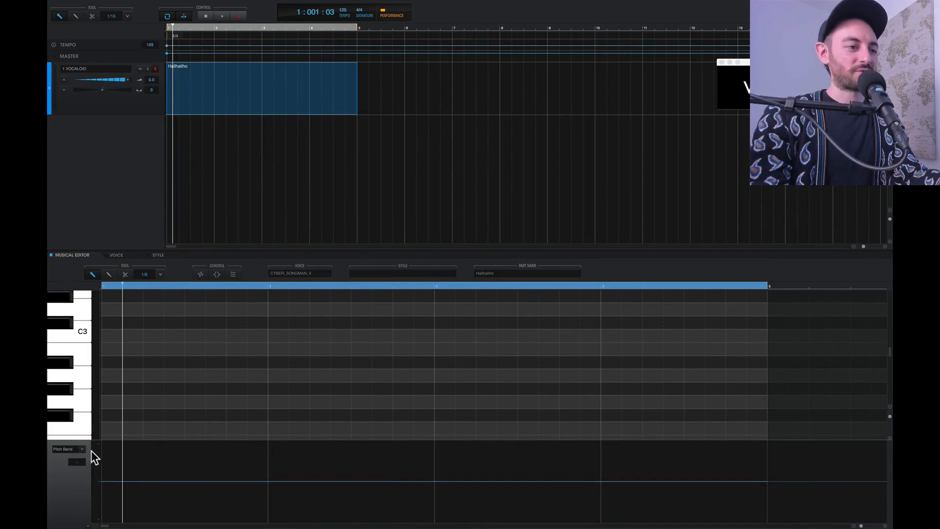
click(82, 449)
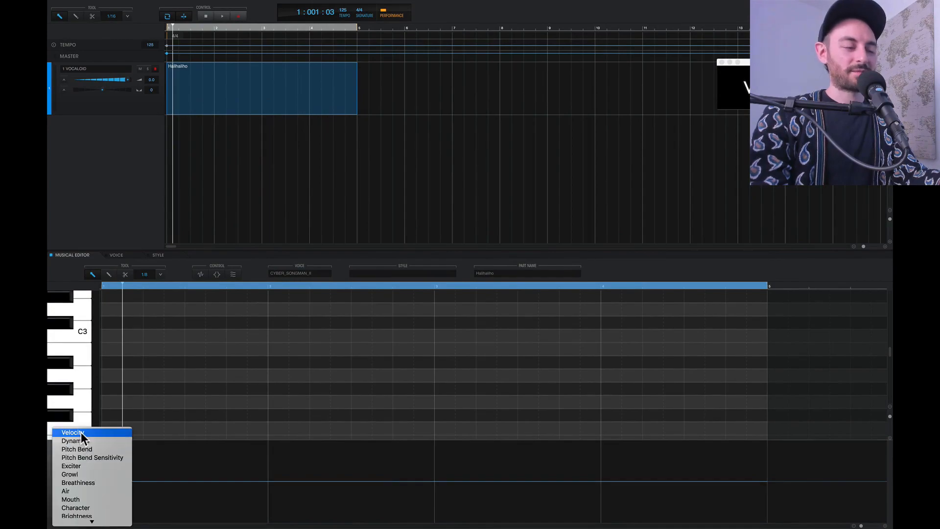
click(81, 446)
click(81, 448)
click(80, 457)
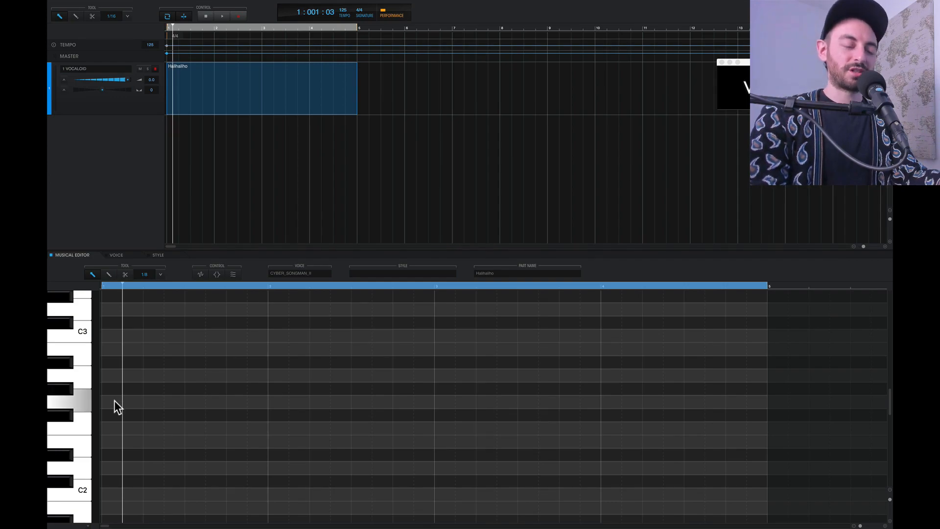
Step: Draw a rhythm of single and grouped 1/8 notes on G2 across bars 1 to 4 and play it
key(2)
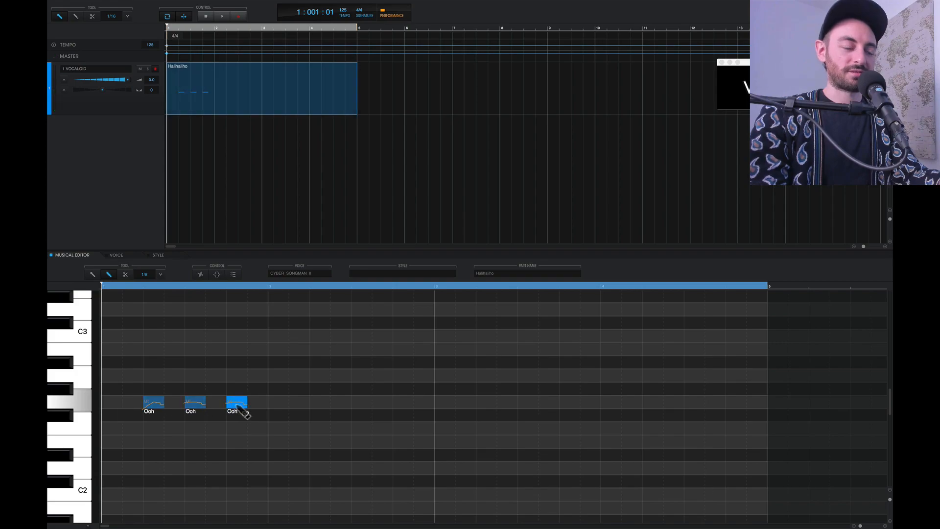
click(278, 403)
click(299, 403)
click(341, 404)
click(383, 404)
click(403, 404)
click(426, 405)
click(466, 403)
click(507, 403)
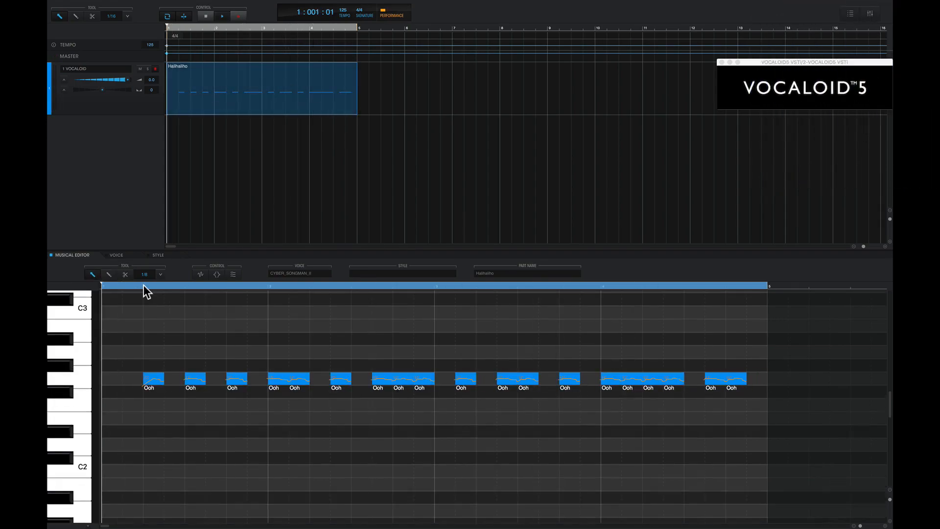
key(space)
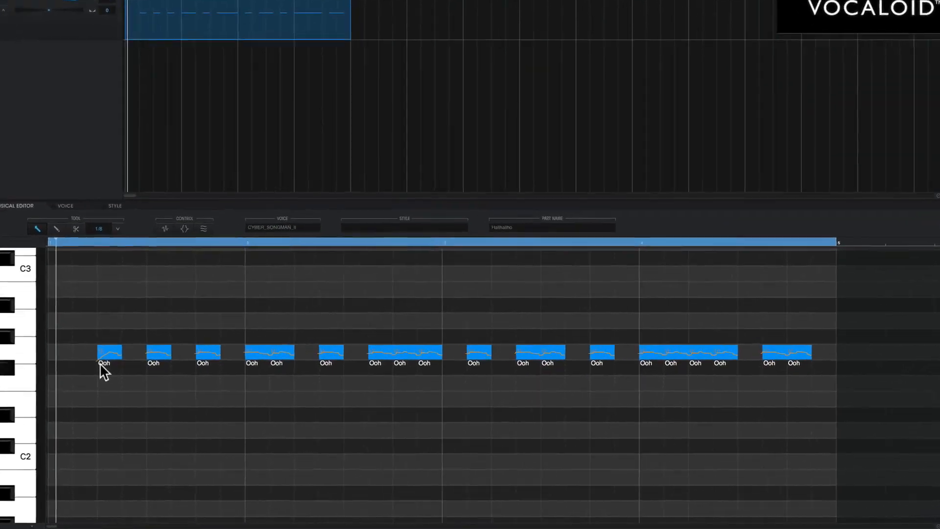
Step: Enter the lyrics "I wont stop mo-ving on" starting from the first note
double_click(146, 387)
text(l wont stop mo-ving on)
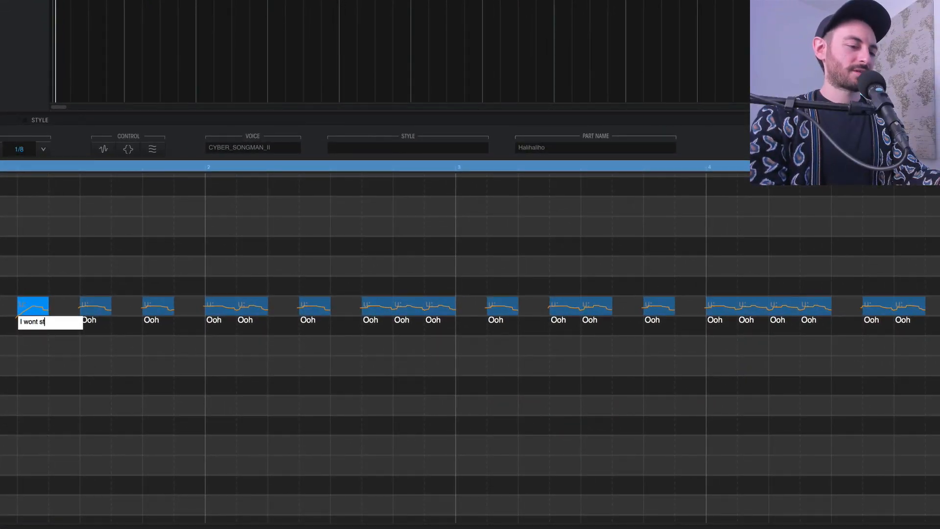
key(Return)
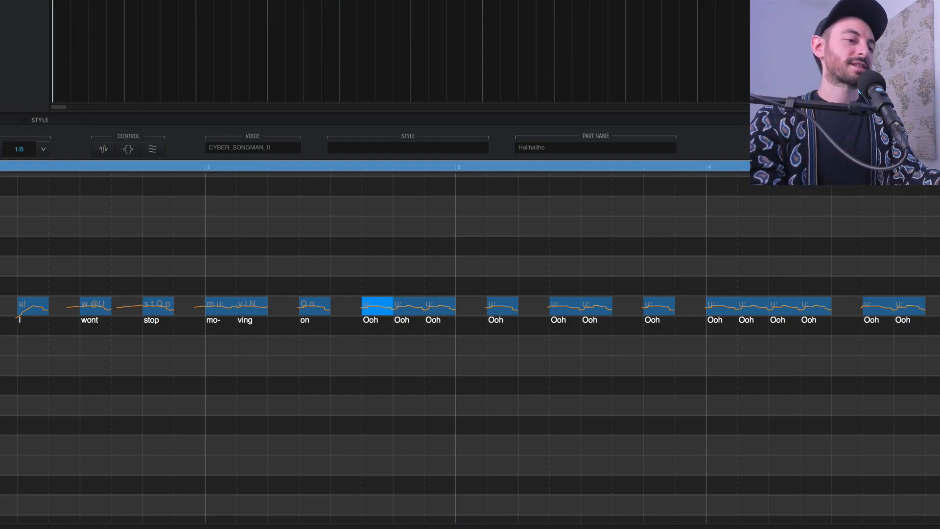
Step: Play the part and continue the lyrics after "on" with "I wanna fall back down down down to the ground"
key(space)
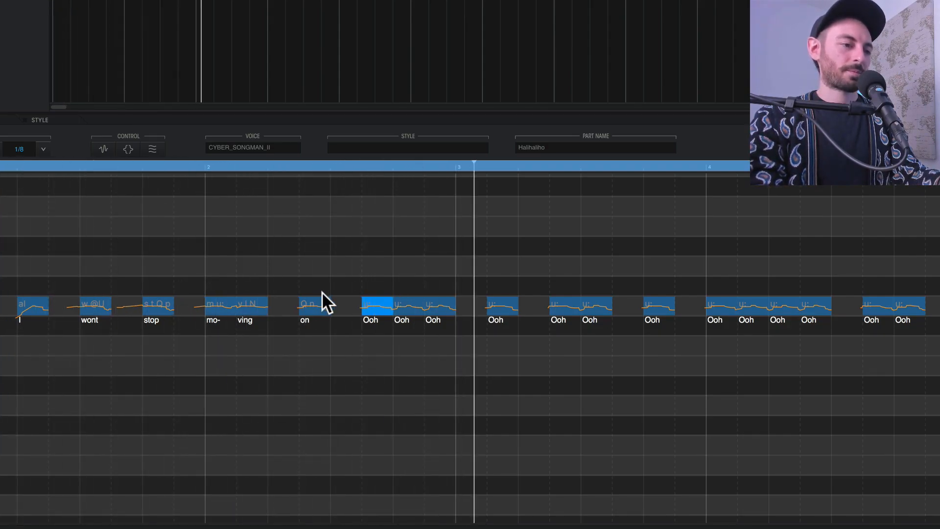
double_click(365, 319)
text(I wanna)
key(Return)
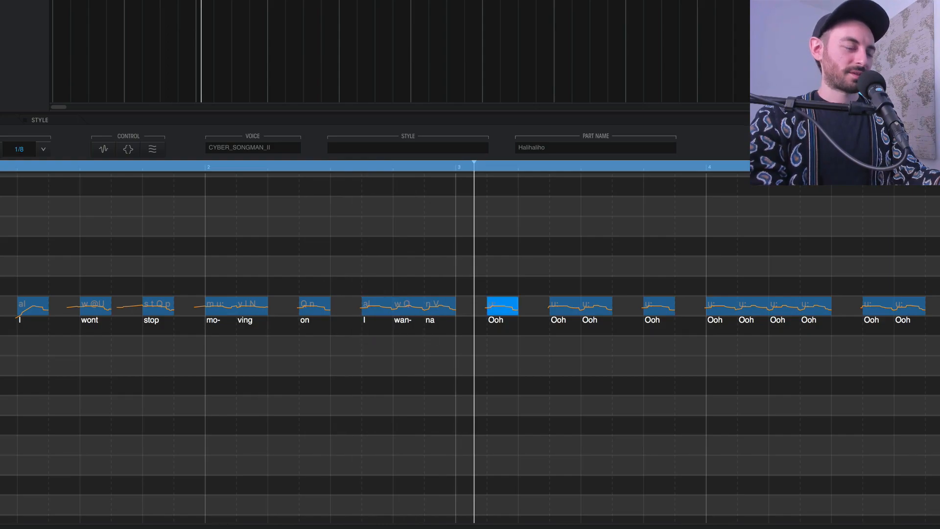
key(Return)
text(fall back down down)
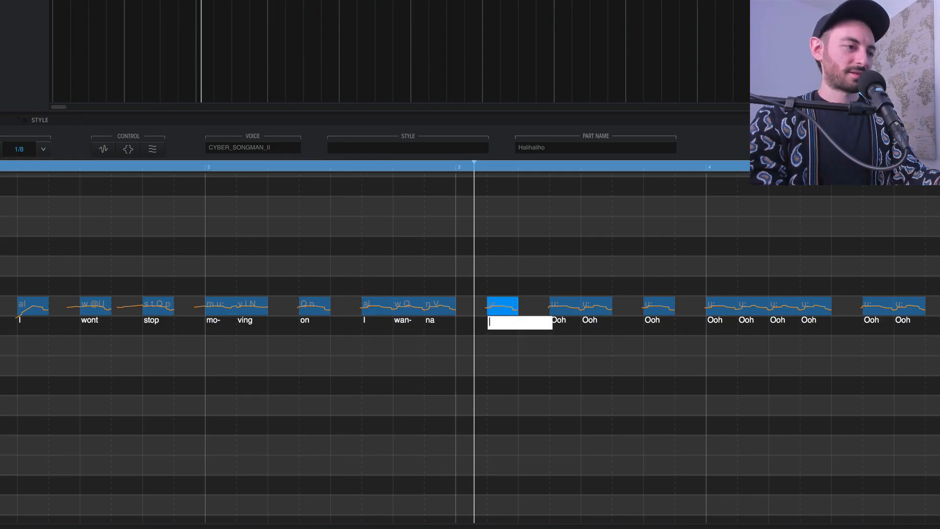
text(down to the ground)
key(Return)
Step: Enter the lyrics "I said" on the last two notes and play the part
key(space)
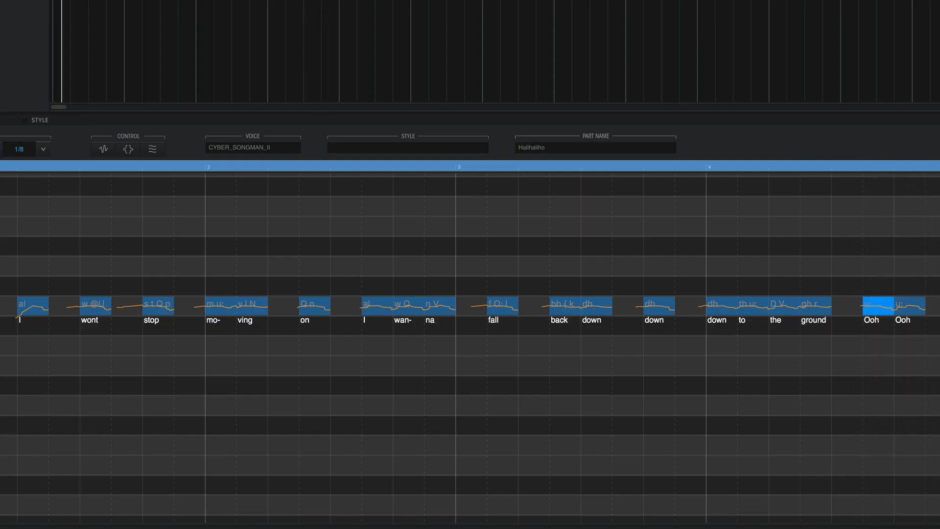
double_click(871, 319)
text(I said)
key(Return)
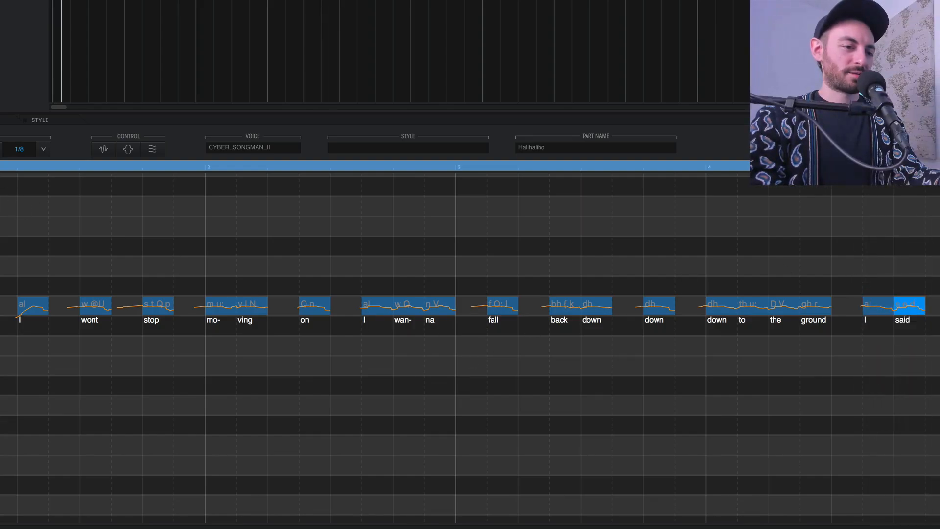
key(space)
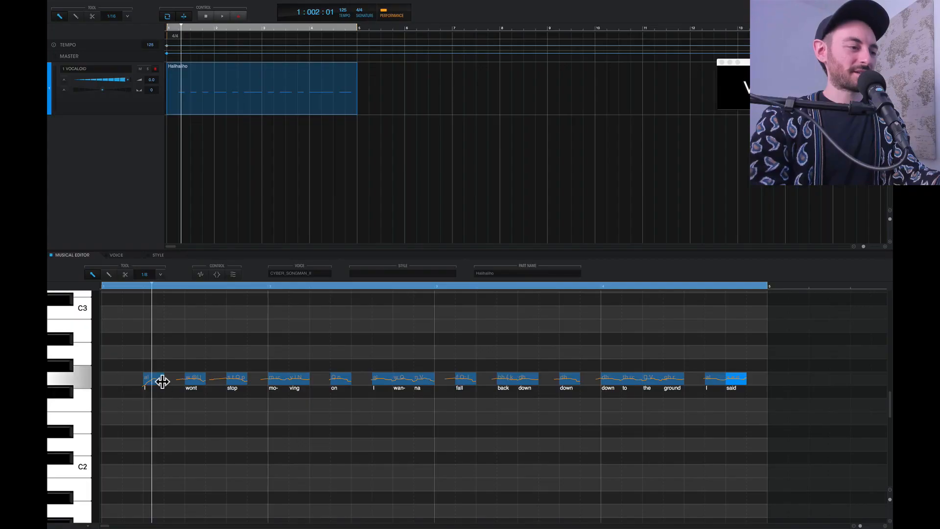
Step: Lengthen the notes to close every gap from the first "I" to "said" at the end of bar 4, and play from the start
click(166, 381)
drag(166, 381, 227, 380)
drag(246, 380, 269, 380)
drag(309, 381, 333, 381)
drag(352, 381, 377, 380)
drag(433, 381, 498, 380)
drag(537, 381, 559, 380)
drag(579, 380, 607, 380)
drag(683, 381, 769, 381)
click(106, 285)
key(space)
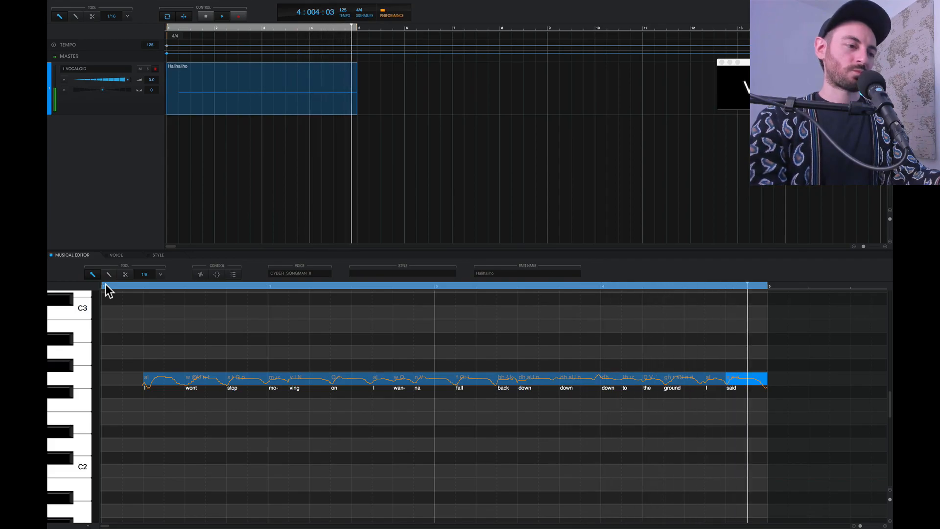
key(space)
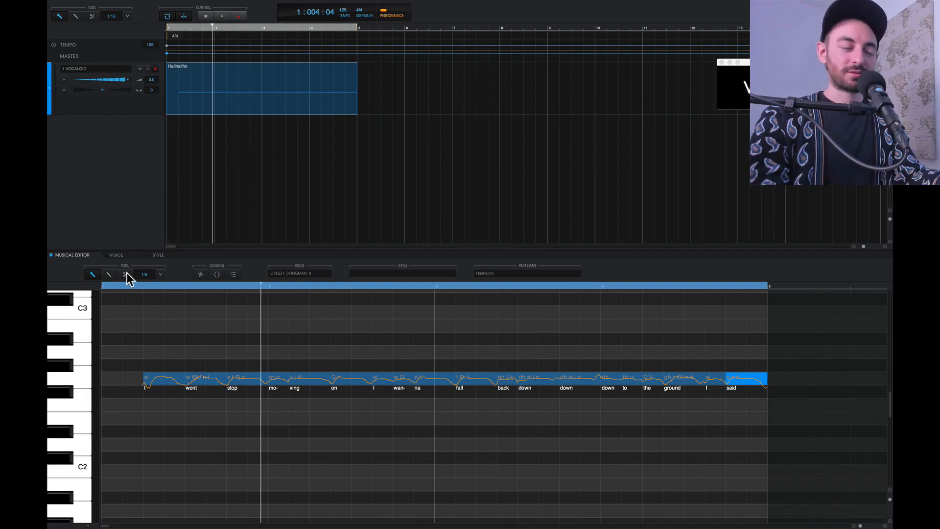
Step: In the part's style settings, set Robot Voice to its single-wave mode and the Voice Color Character to -30
click(160, 256)
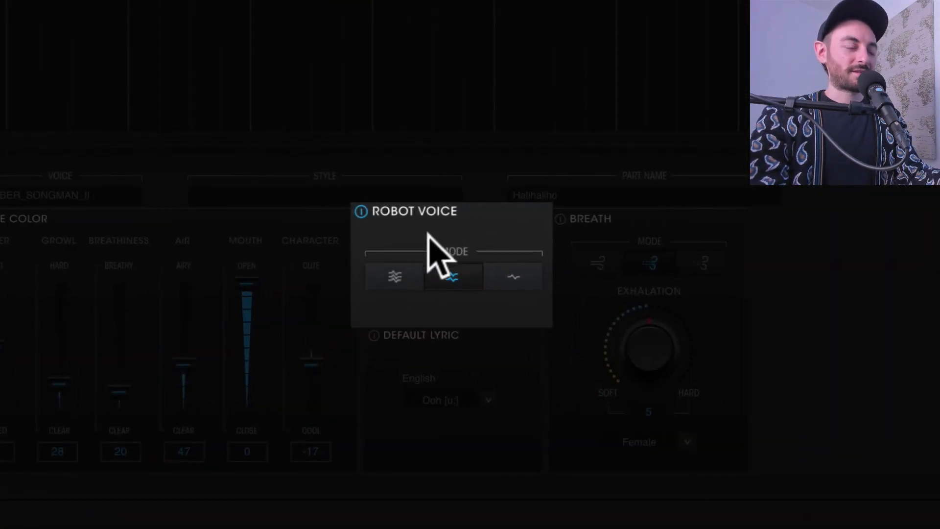
click(504, 272)
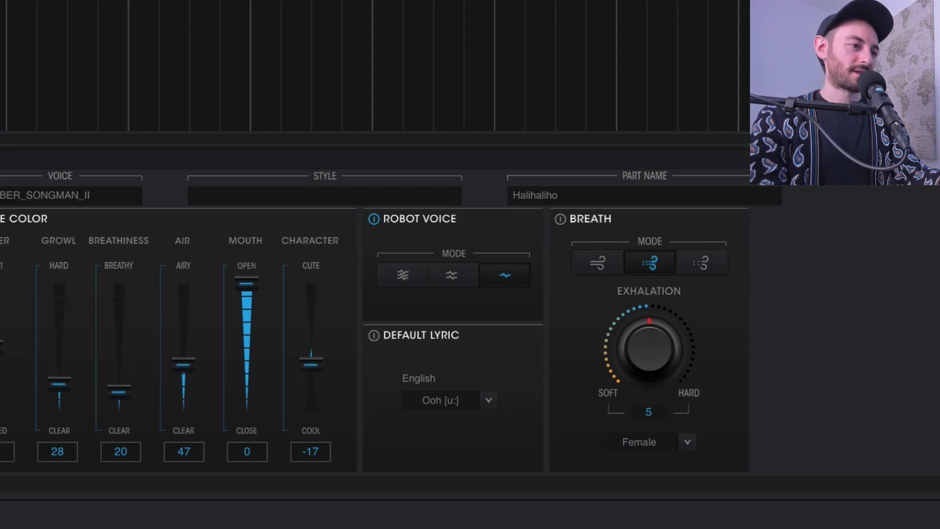
drag(312, 365, 311, 366)
drag(548, 367, 550, 378)
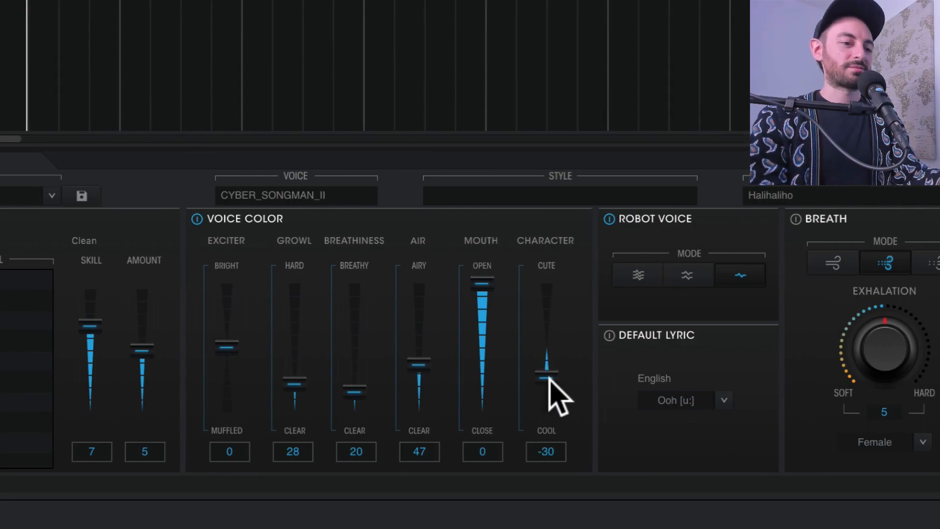
Step: Play the part and try raising the Voice Color Exciter to 9 and higher
key(space)
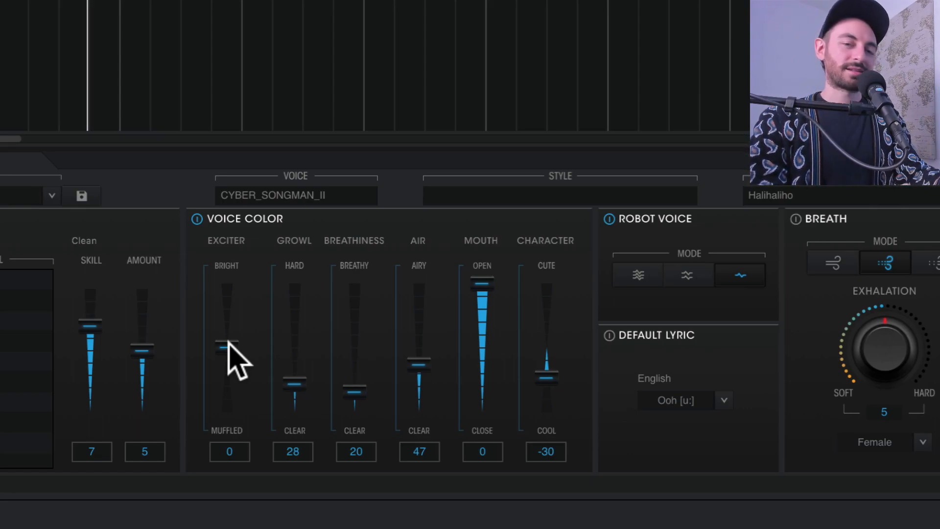
drag(228, 342, 231, 332)
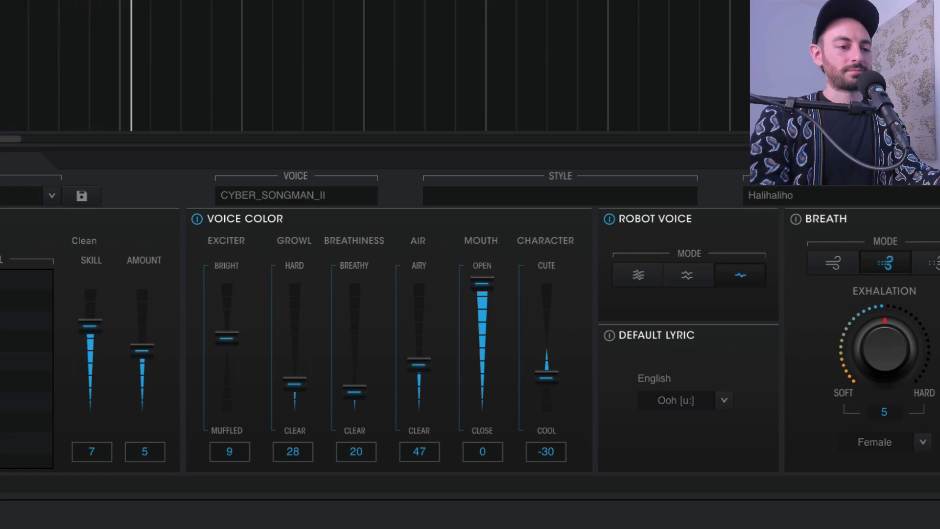
drag(225, 338, 255, 328)
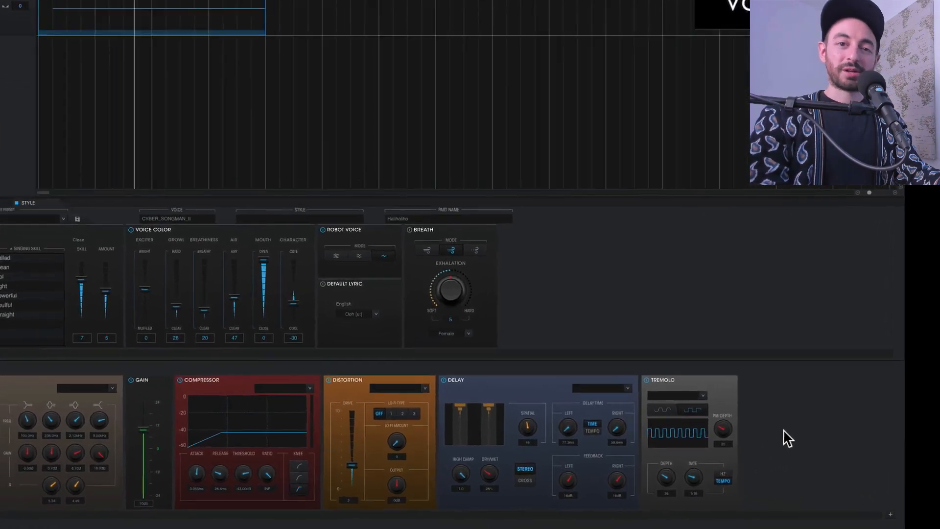
Step: Add a Reverb effect after the Tremolo and set its Dry/Wet to 29%
right_click(792, 445)
click(738, 385)
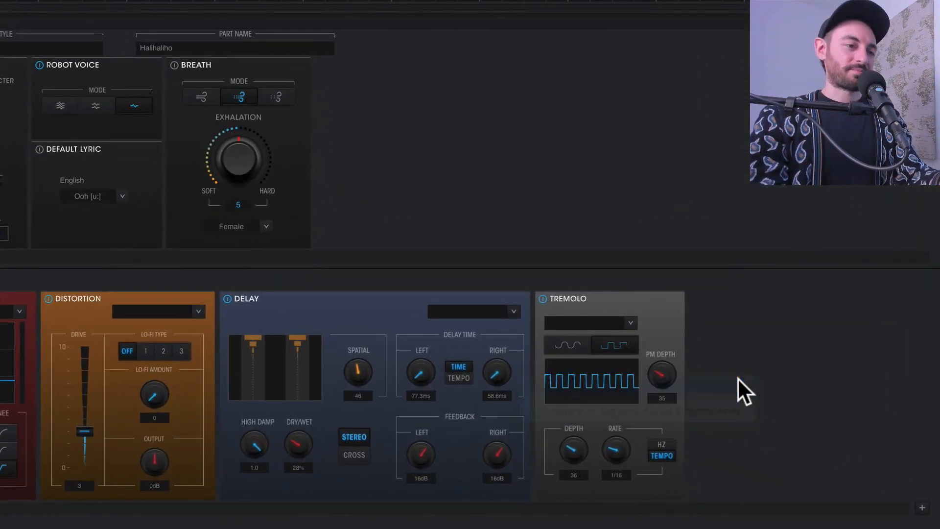
click(755, 348)
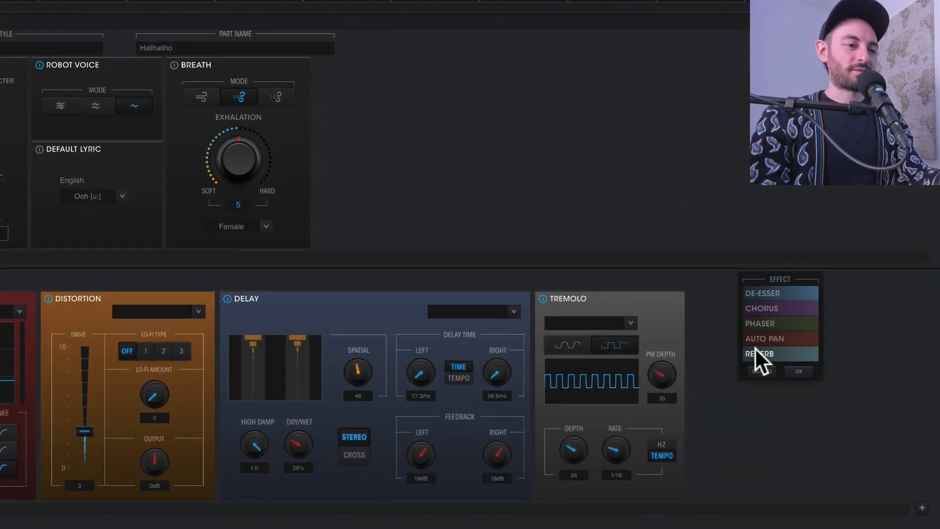
click(798, 371)
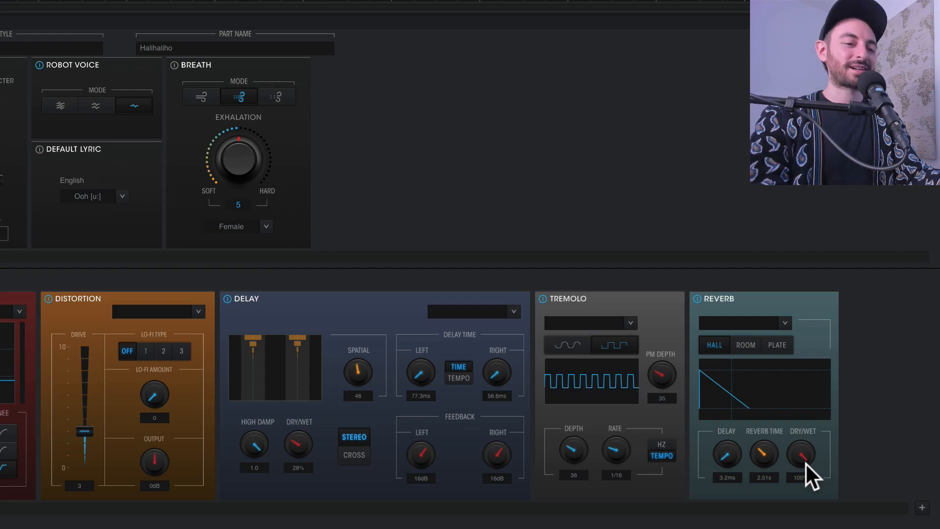
drag(804, 459, 803, 527)
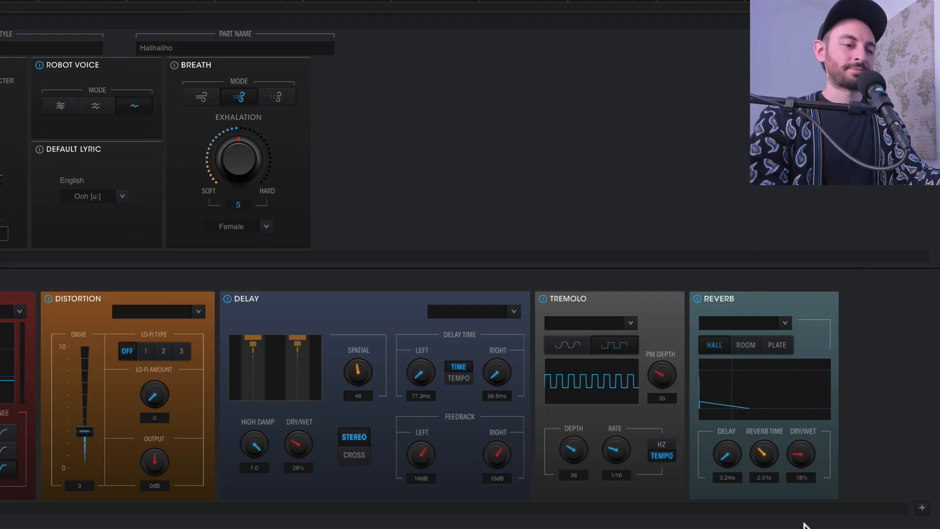
drag(798, 457, 799, 448)
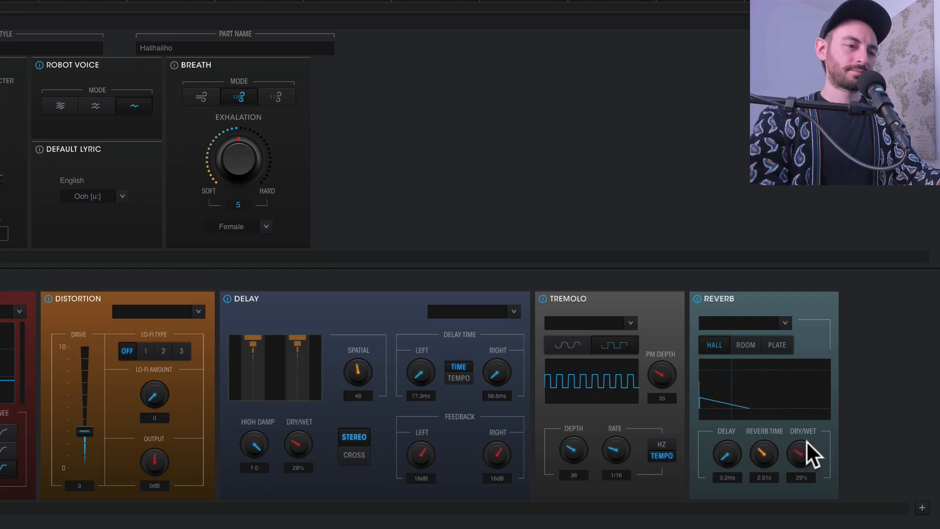
Step: Add a Chorus effect and move it between the Tremolo and the Reverb
right_click(858, 378)
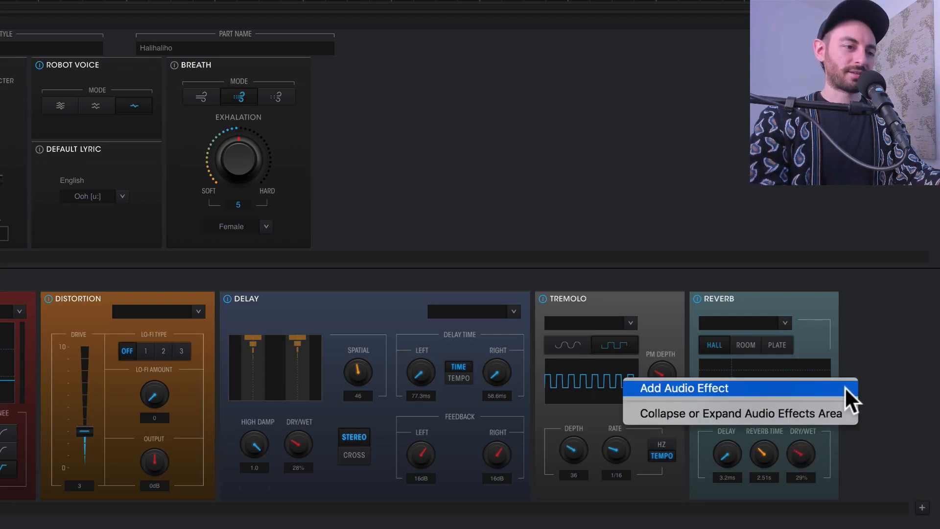
click(845, 386)
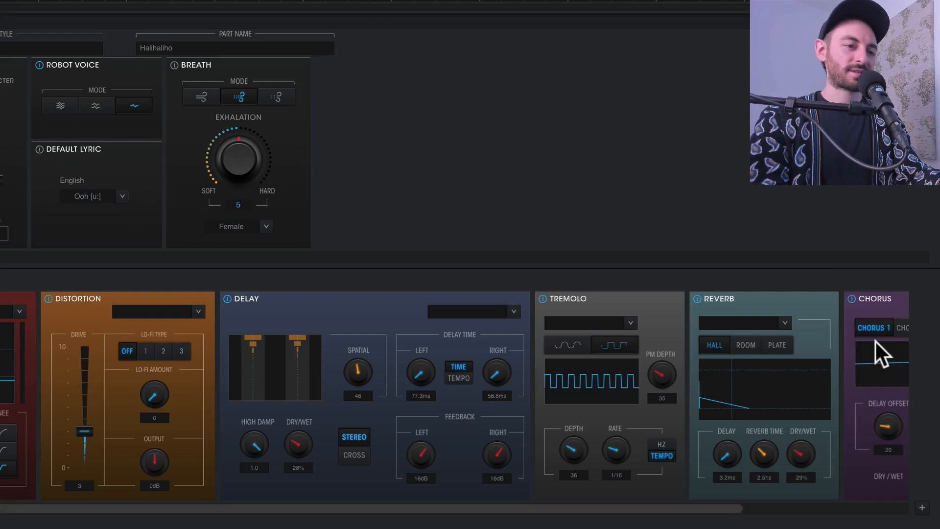
drag(874, 304, 722, 320)
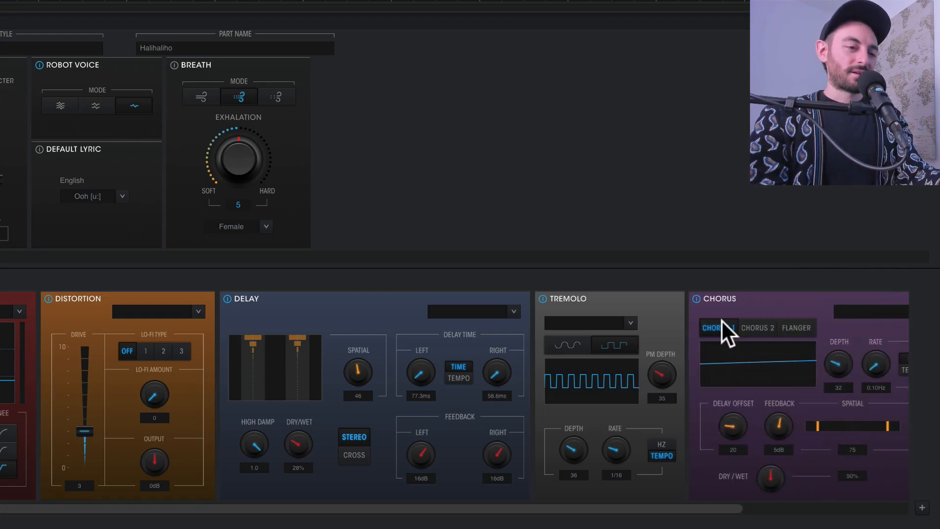
scroll(710, 365, right, 3)
scroll(710, 364, right, 1)
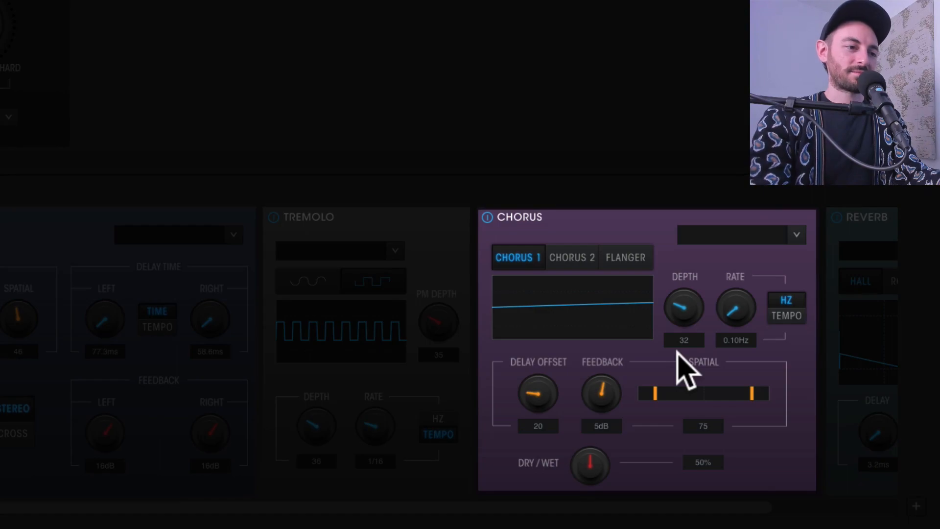
Step: Set the Chorus rate to 0.72 Hz, feedback to -2 dB and spatial to 63, and lower its depth to 19 or less
drag(695, 314, 685, 292)
mouse_move(734, 310)
mouse_down()
mouse_move(743, 227)
mouse_move(735, 294)
mouse_up()
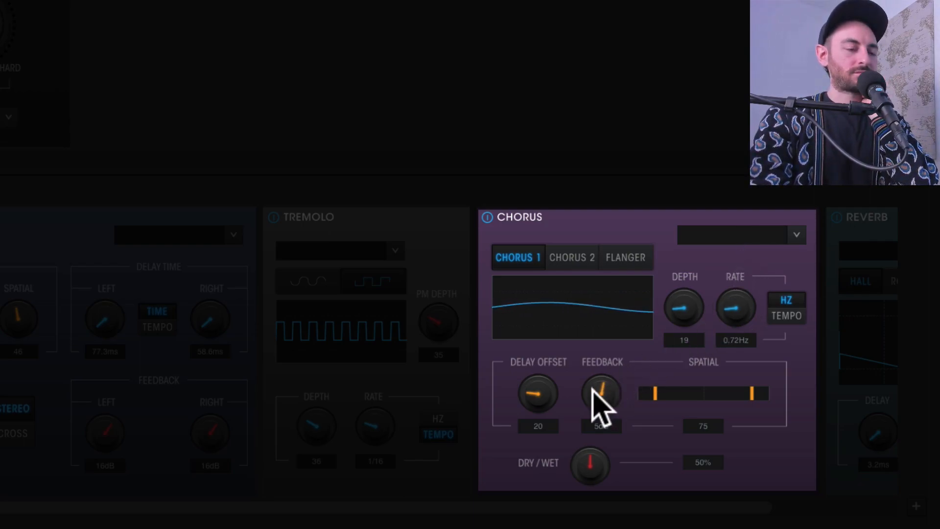
mouse_move(592, 391)
mouse_down()
mouse_move(605, 341)
mouse_move(601, 445)
mouse_move(597, 391)
mouse_up()
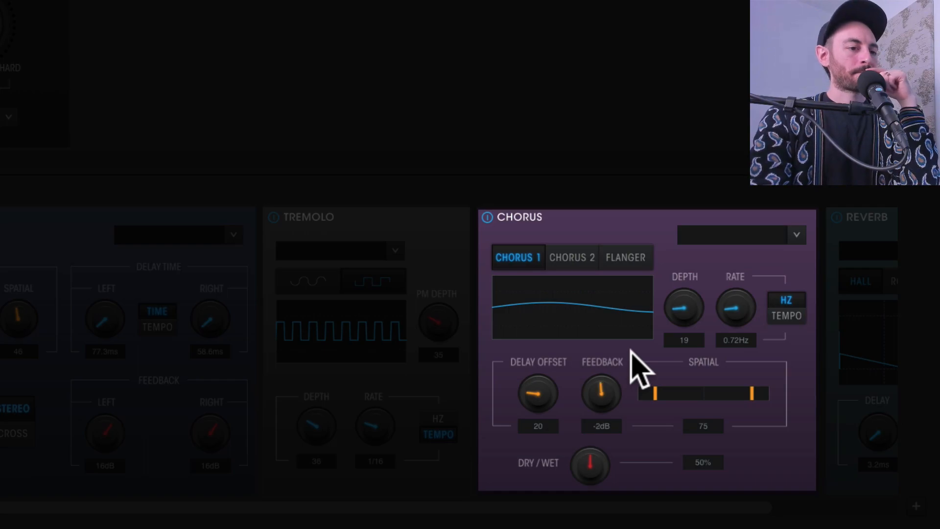
mouse_move(654, 389)
mouse_down()
mouse_move(697, 390)
mouse_move(627, 390)
mouse_move(662, 390)
mouse_up()
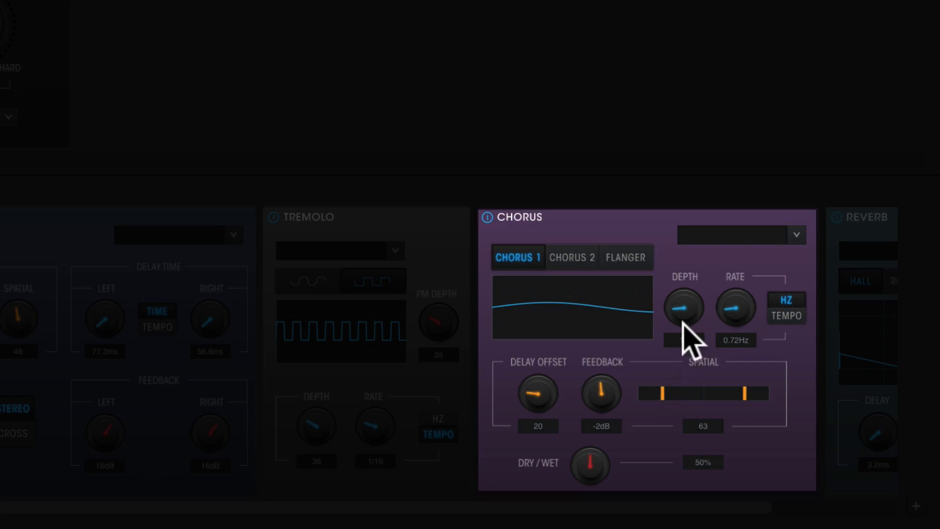
mouse_move(686, 315)
mouse_down()
mouse_move(684, 292)
mouse_move(685, 322)
mouse_up()
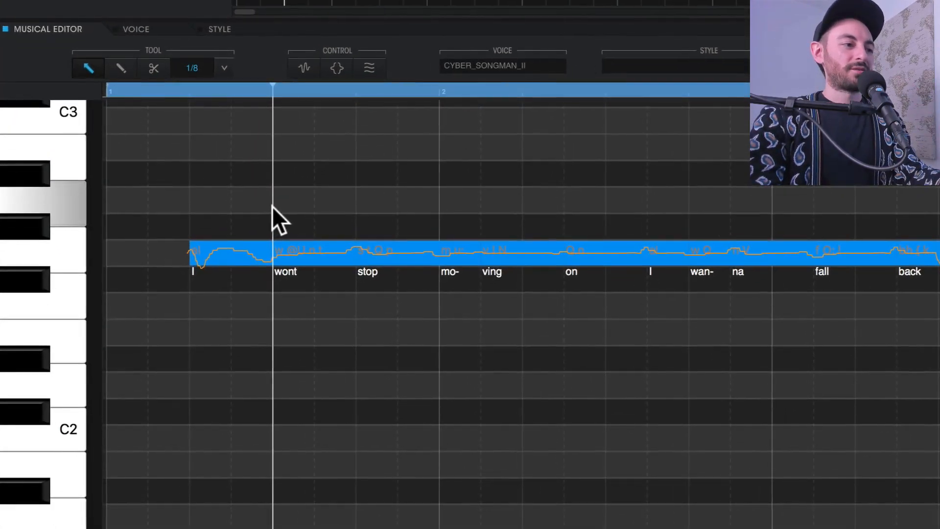
Step: Switch the note editor's quantize grid off and shorten the notes "I" and "wont" to leave small gaps after them
click(184, 358)
drag(267, 248, 256, 248)
drag(353, 249, 340, 249)
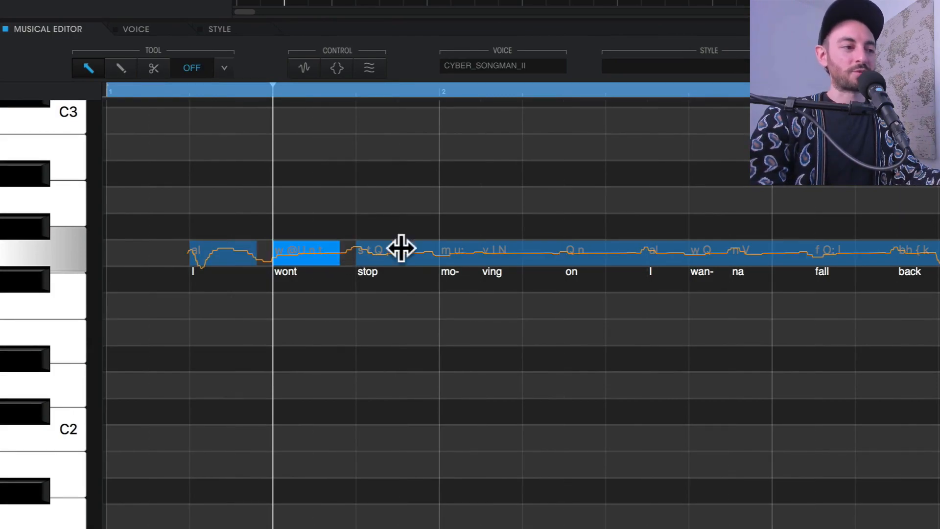
Step: Make the "ving" note start slightly later after "mo-" and play the part from the beginning
click(480, 249)
mouse_move(478, 249)
mouse_down()
mouse_move(503, 251)
mouse_move(481, 257)
mouse_up()
click(515, 256)
click(112, 89)
key(space)
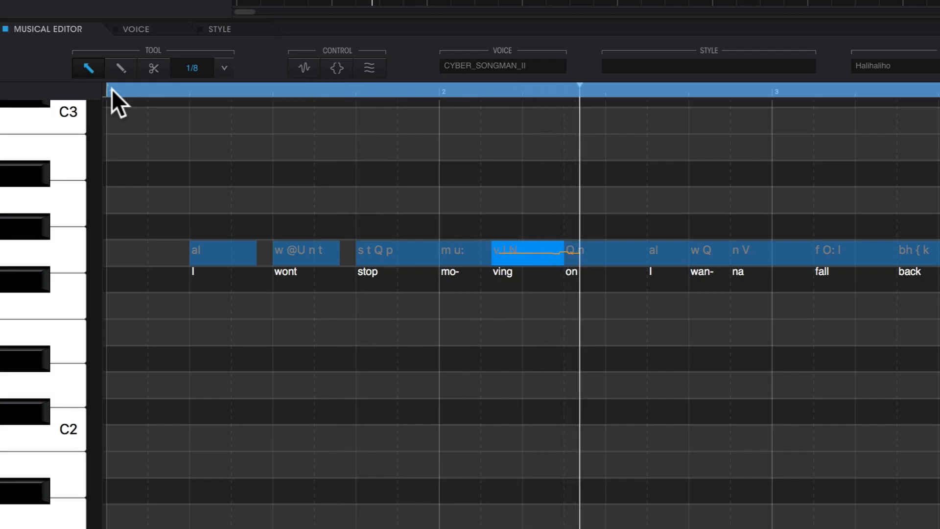
key(space)
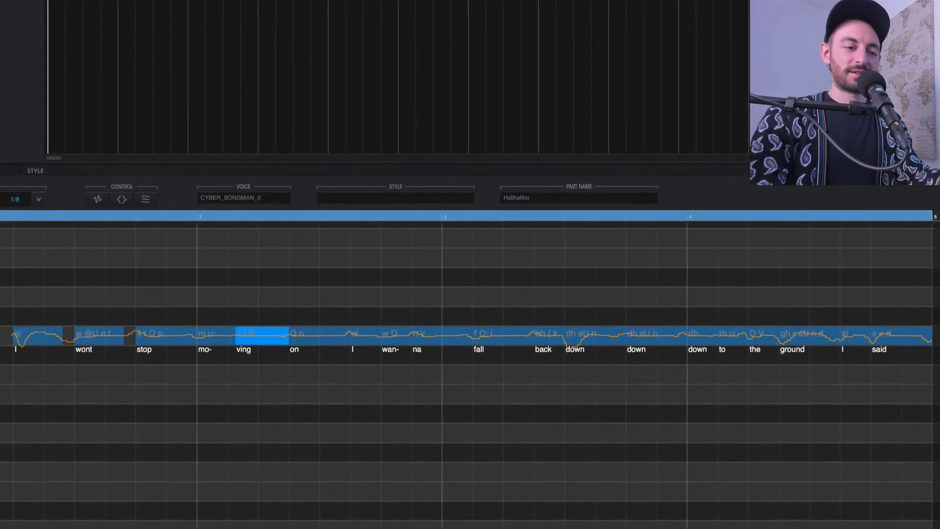
Step: Select all the notes in the part and play it
key(ctrl+a)
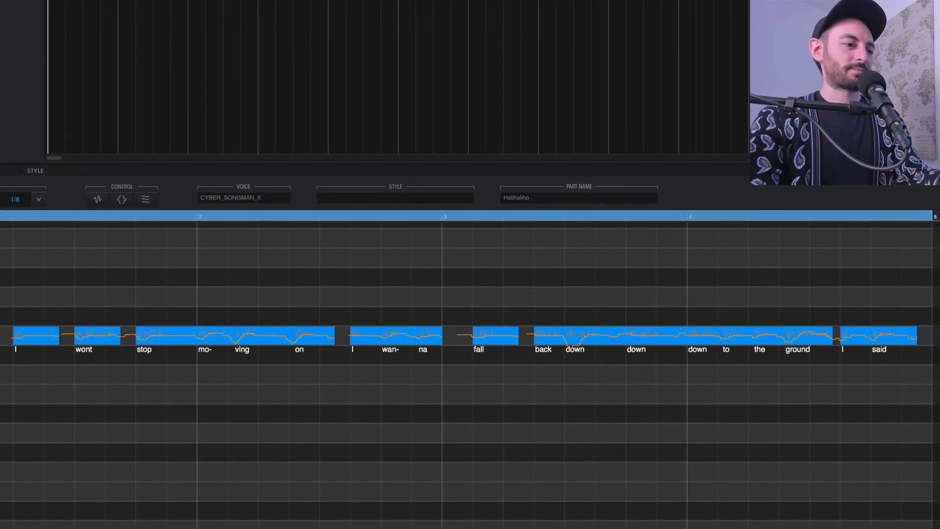
key(space)
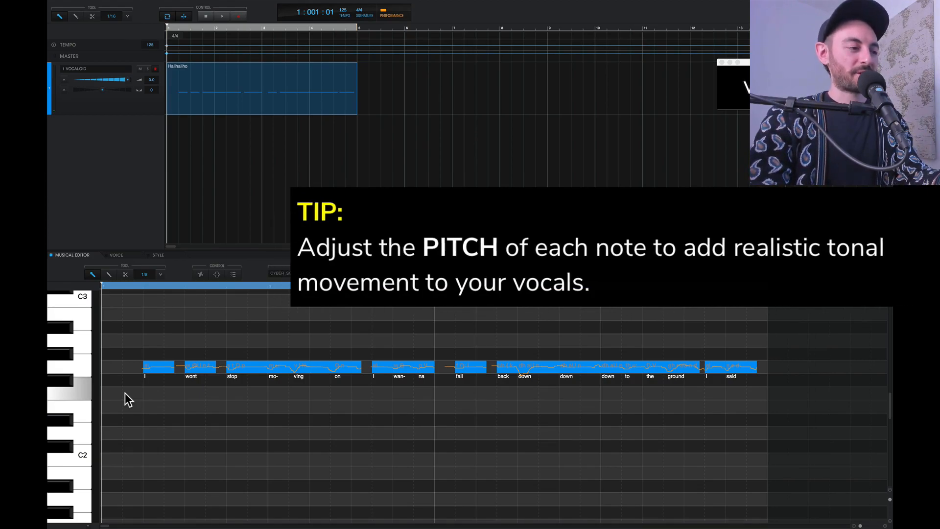
Step: Show the automation lane and draw a stepped Pitch Bend curve rising and falling in waves across bars 1 to 4
click(87, 525)
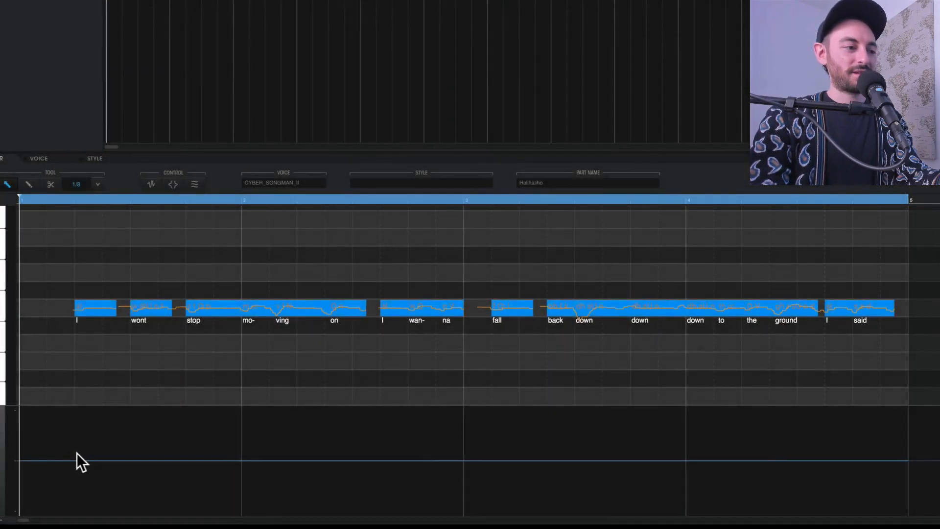
click(105, 435)
key(2)
key(q)
mouse_move(77, 457)
mouse_down()
mouse_move(132, 484)
mouse_move(179, 461)
mouse_up()
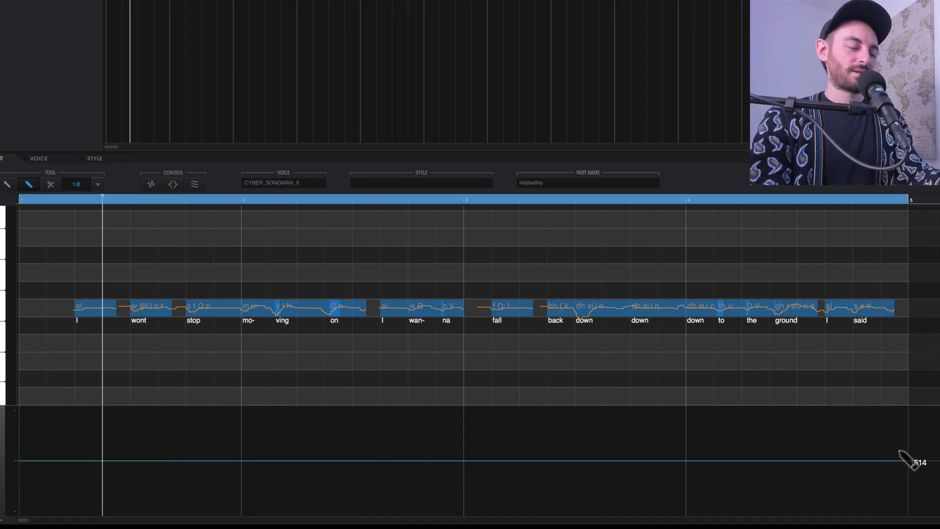
mouse_move(901, 453)
mouse_down()
mouse_move(783, 441)
mouse_move(734, 466)
mouse_move(671, 475)
mouse_move(512, 441)
mouse_move(351, 478)
mouse_move(242, 437)
mouse_move(140, 449)
mouse_move(78, 471)
mouse_up()
Step: Select all the stepped Pitch Bend points across bars 1 to 4 and reset their value to 0
key(1)
drag(63, 413, 782, 504)
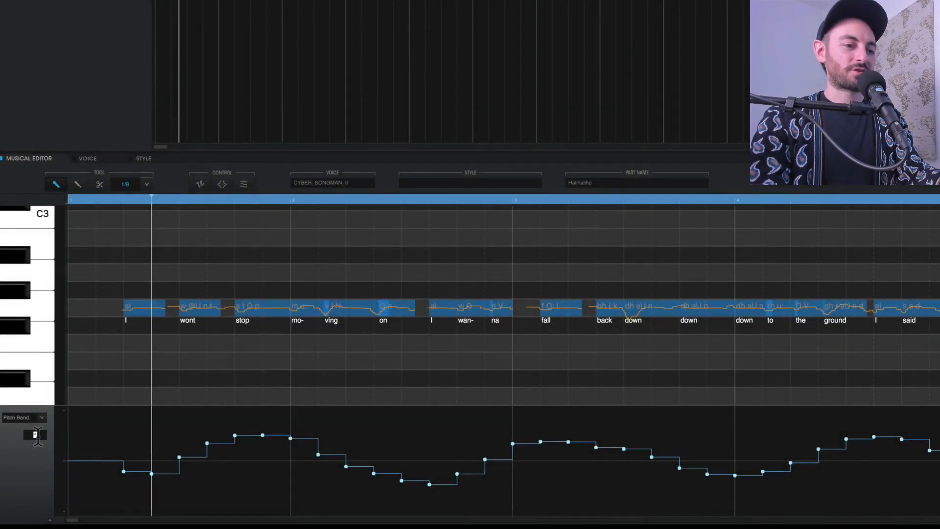
text(0)
key(Return)
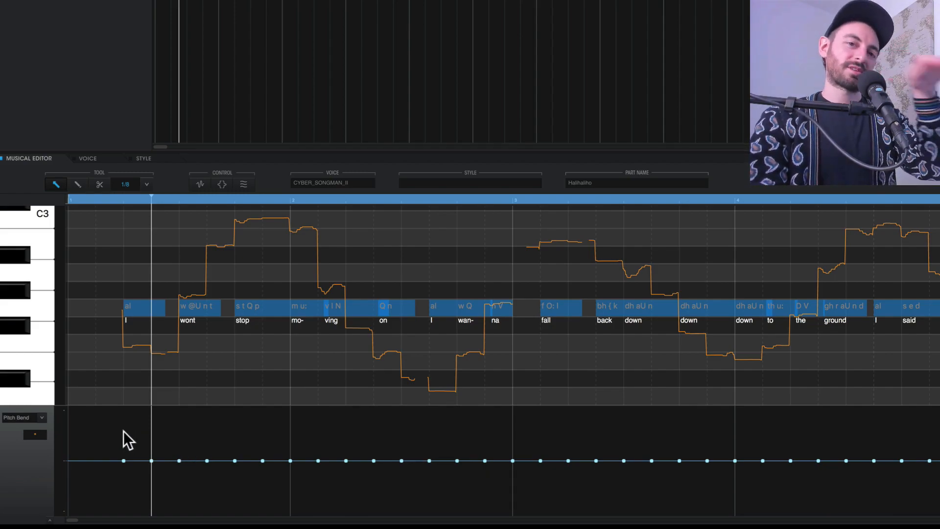
Step: Draw a smooth falling Pitch Bend curve under the first "I" note and play it
key(2)
mouse_move(128, 450)
mouse_down()
mouse_move(145, 474)
mouse_move(169, 475)
mouse_move(149, 479)
mouse_up()
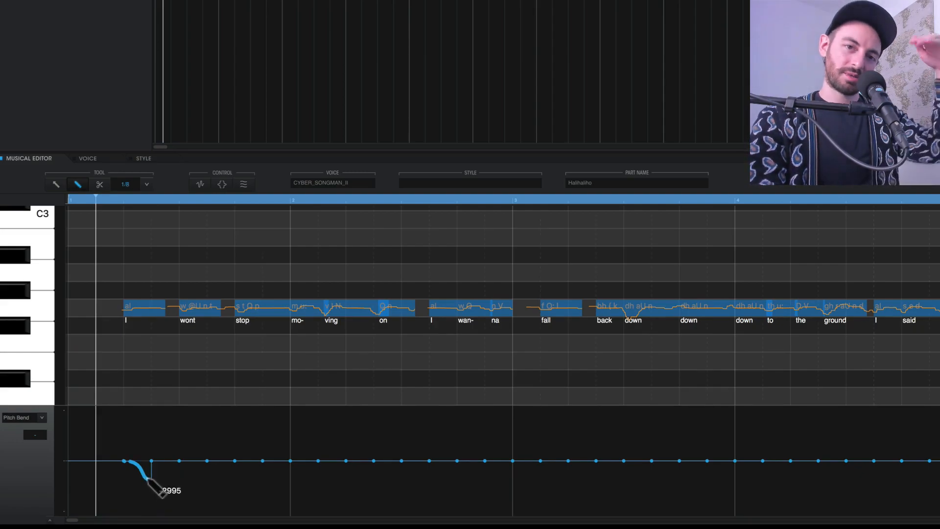
key(space)
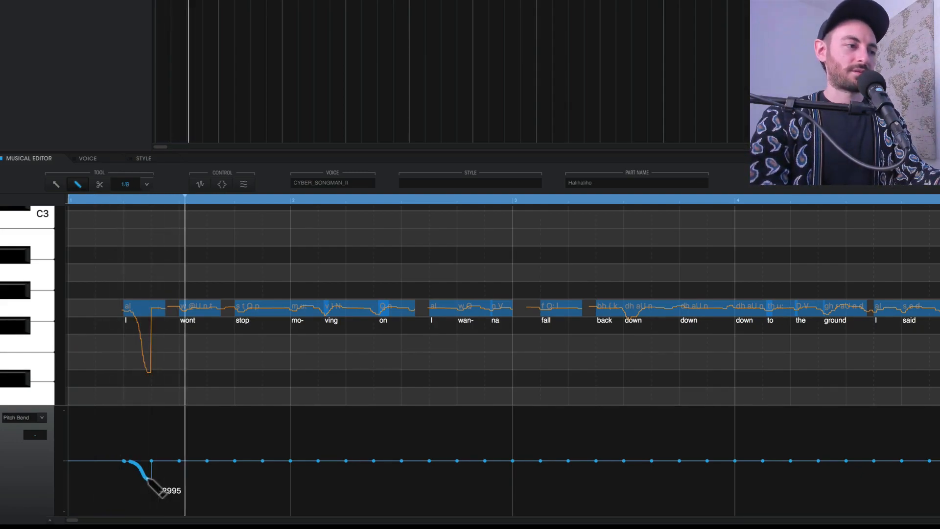
key(space)
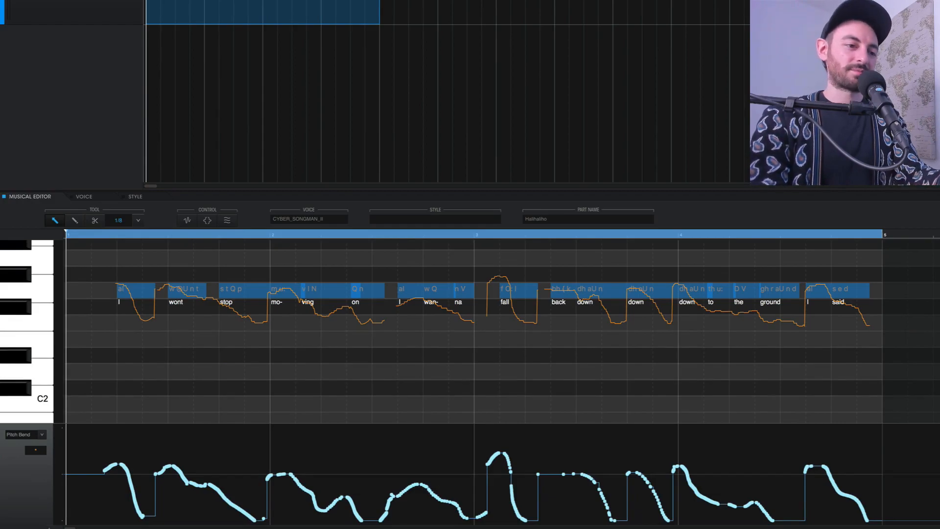
Step: Play the whole vocal part with its freehand Pitch Bend curves, return to the start and play it again
key(space)
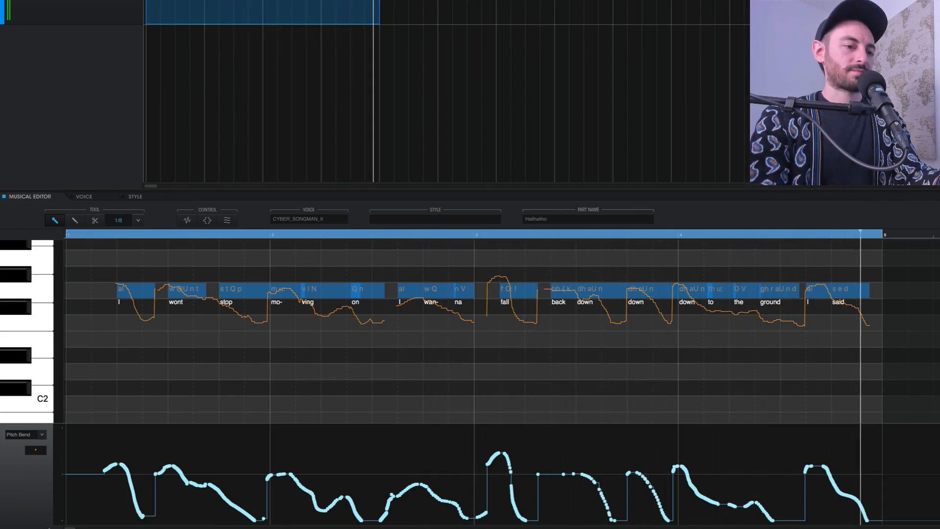
click(205, 17)
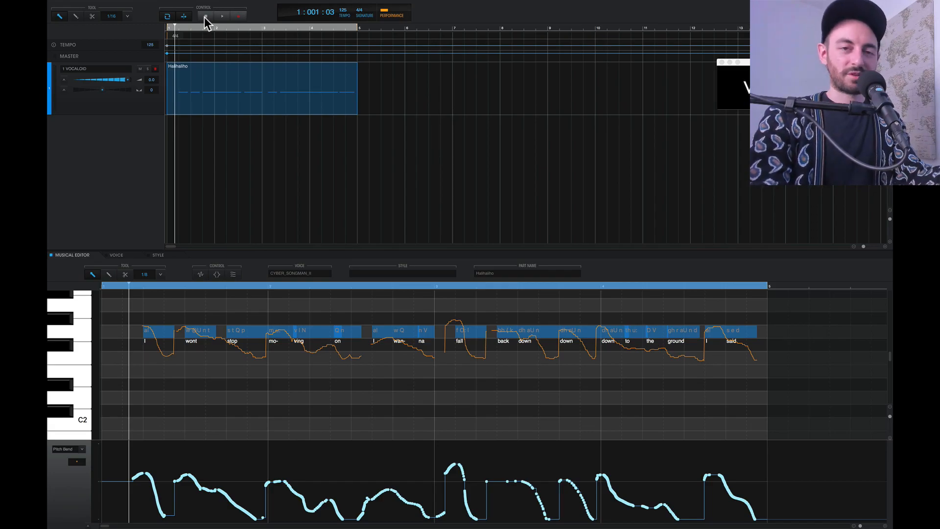
key(space)
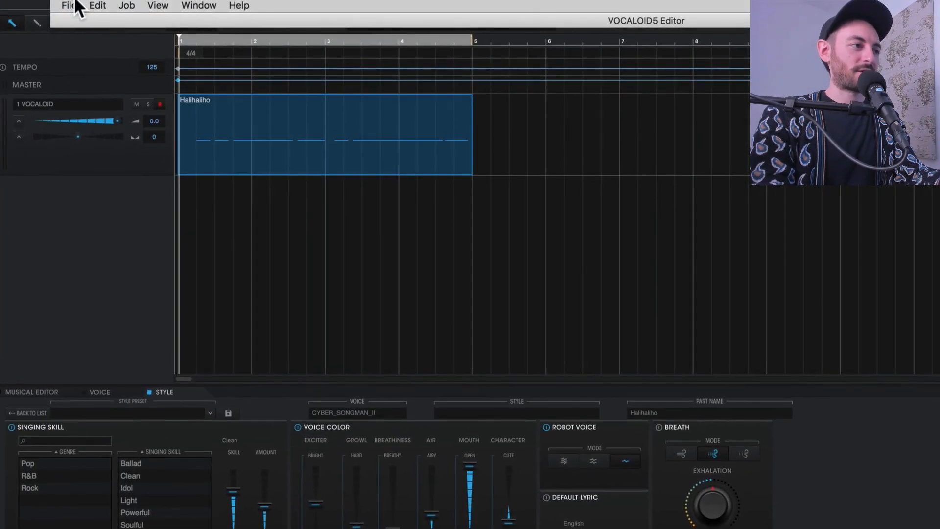
Step: Export an audio mixdown of the Master Track to the Desktop under the name VOCALOID5
click(73, 5)
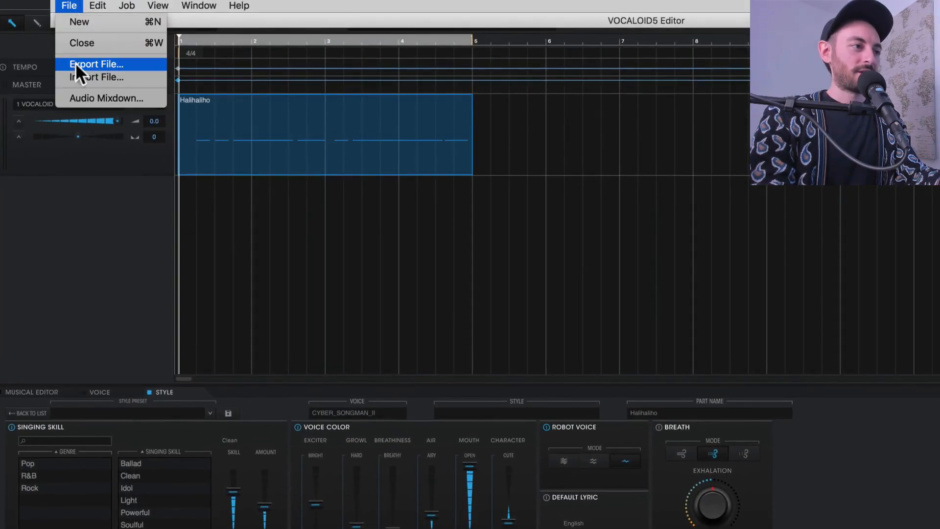
click(80, 96)
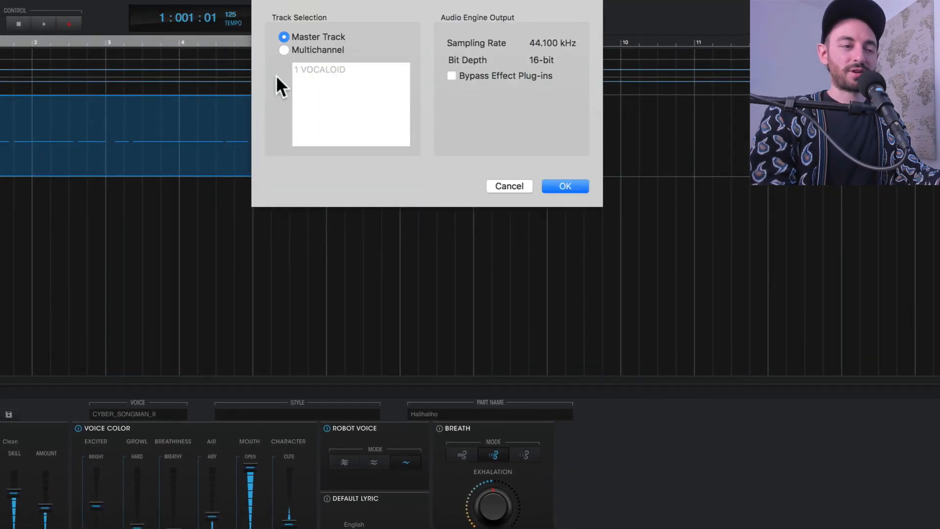
click(318, 47)
click(316, 71)
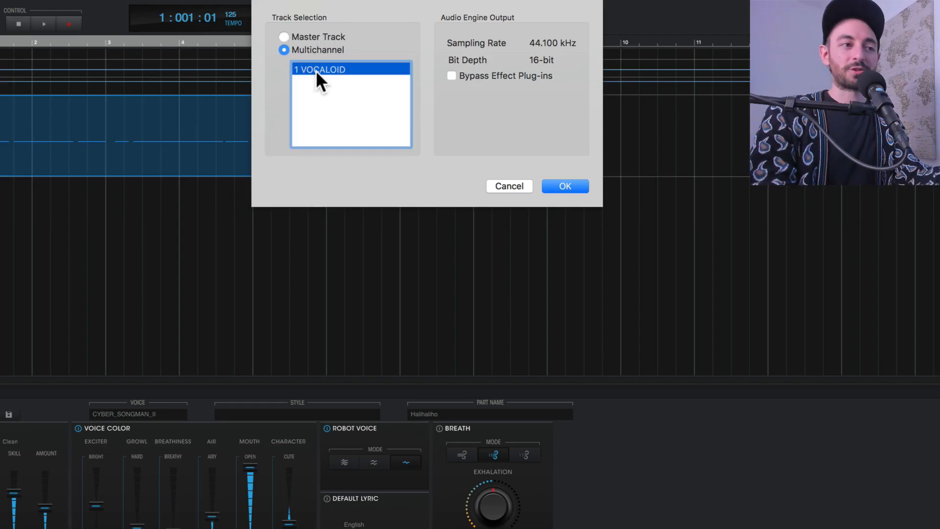
click(313, 37)
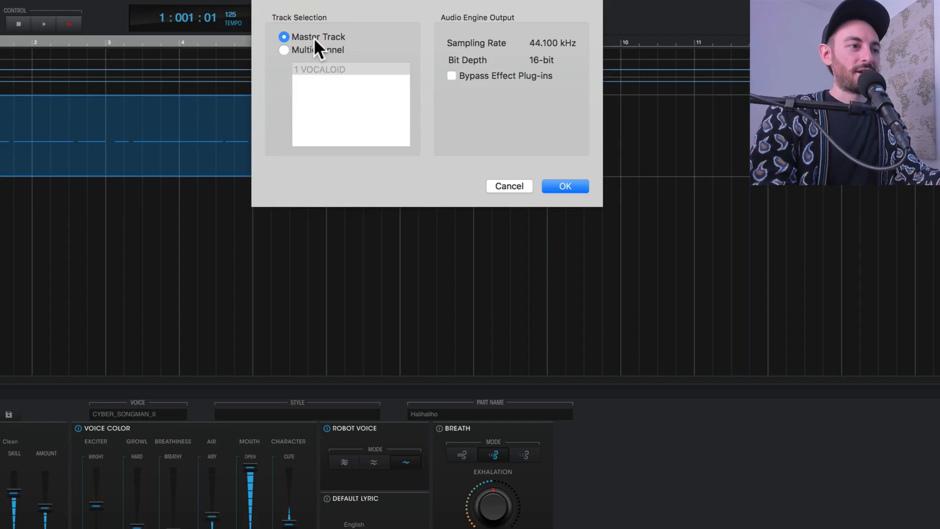
click(563, 186)
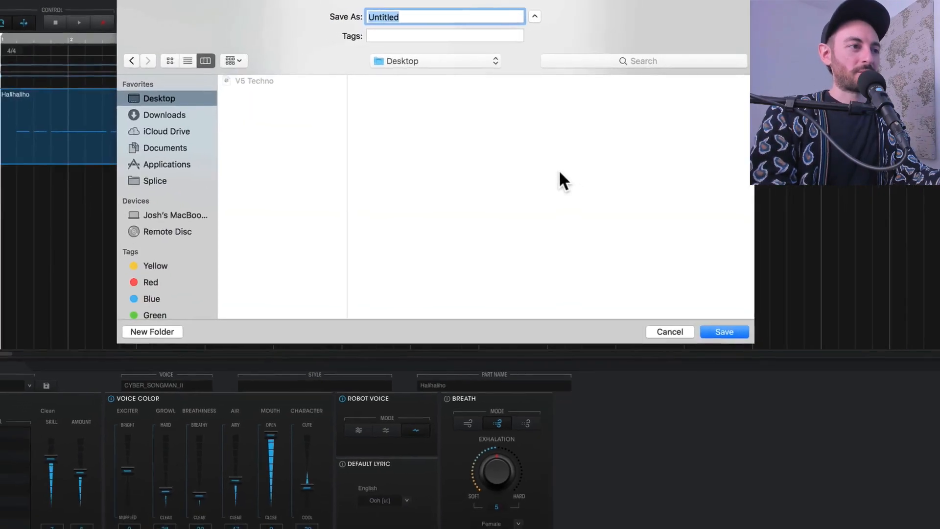
text(VOCALOID)
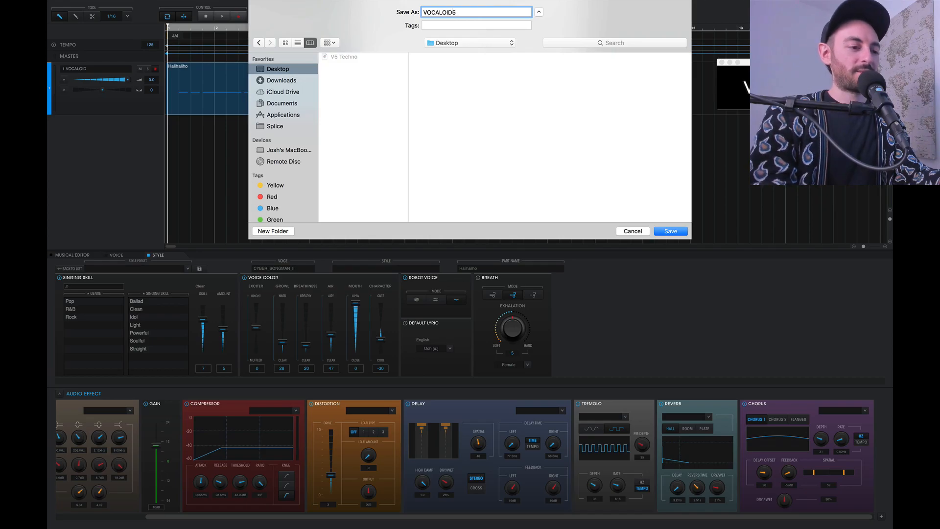
text(5)
key(Return)
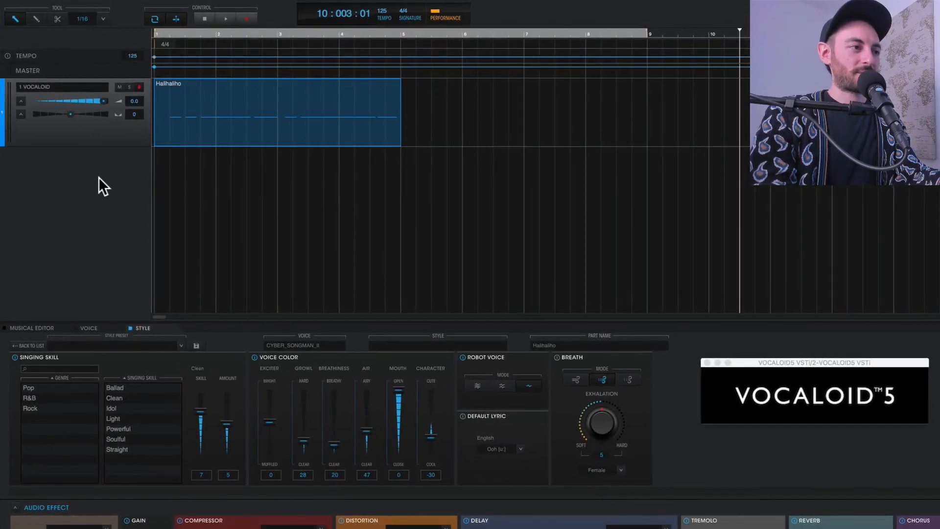
Step: Add an audio track to the project and delete the VOCALOID track
right_click(124, 139)
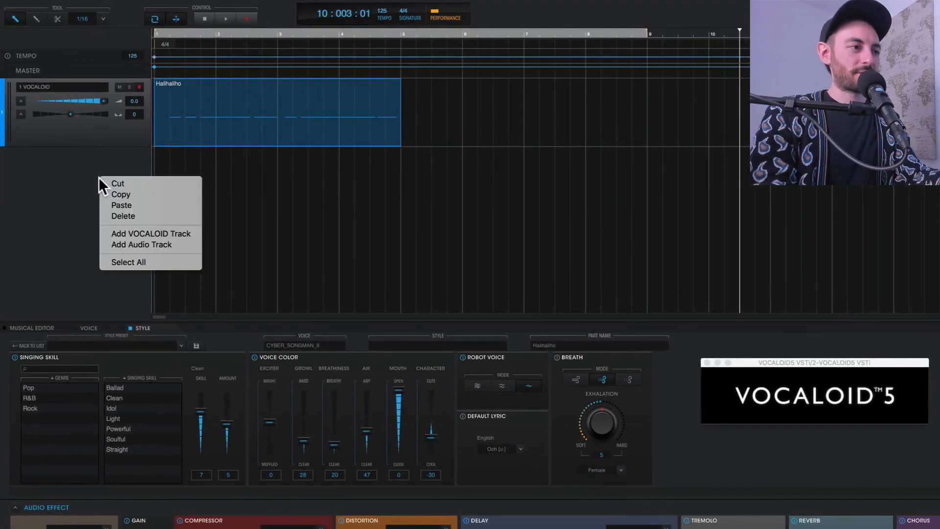
click(111, 243)
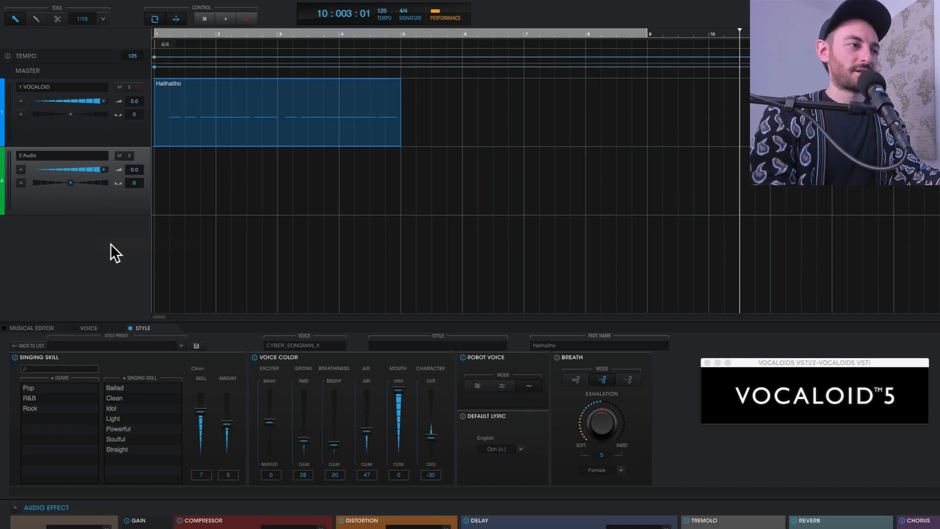
click(107, 138)
right_click(108, 136)
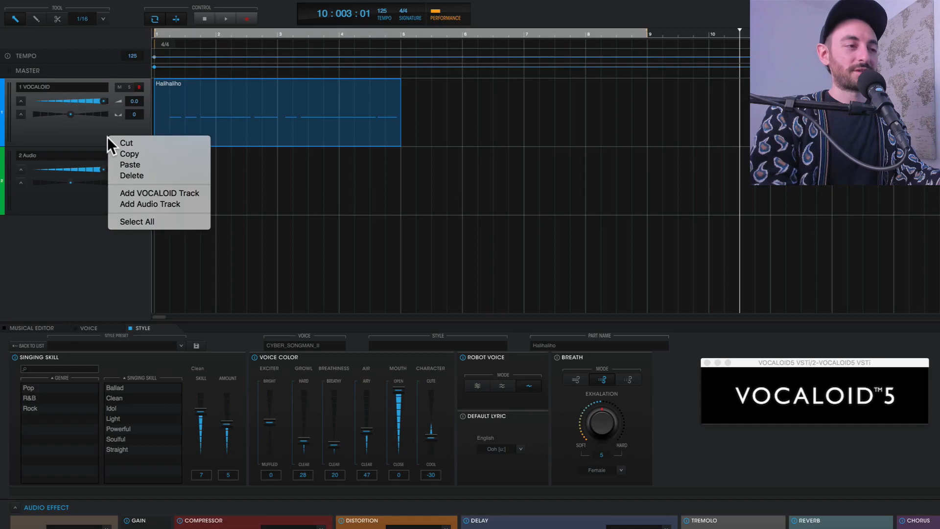
click(116, 172)
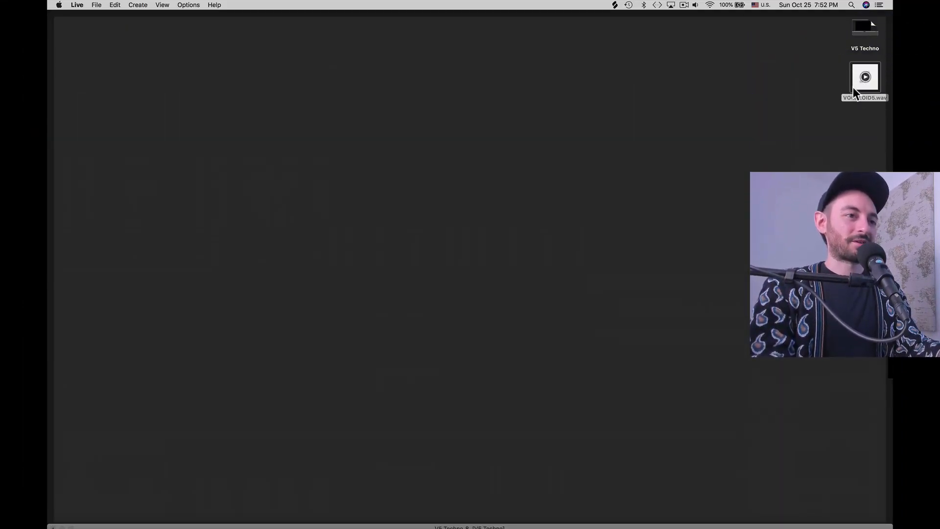
Step: Place VOCALOID5.wav from the desktop at bar 1 of the audio track and play it from the beginning
drag(851, 87, 168, 89)
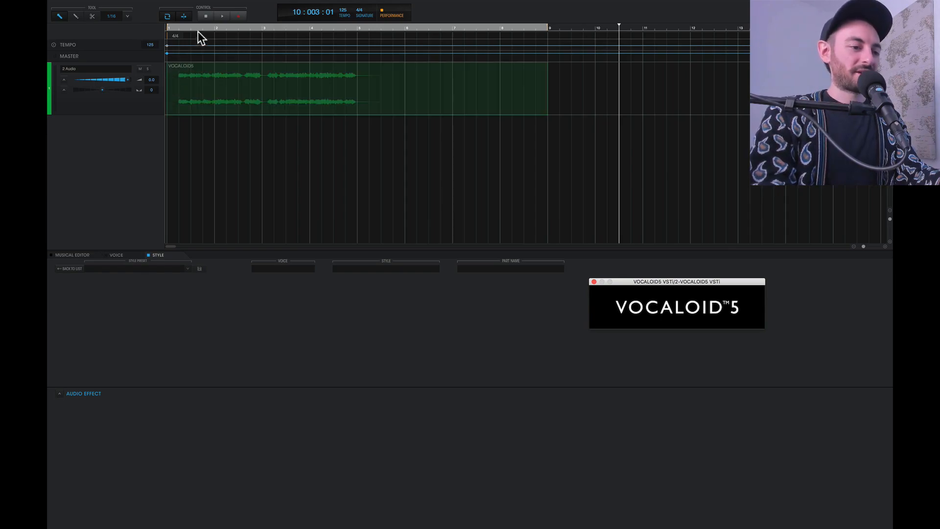
click(206, 17)
key(space)
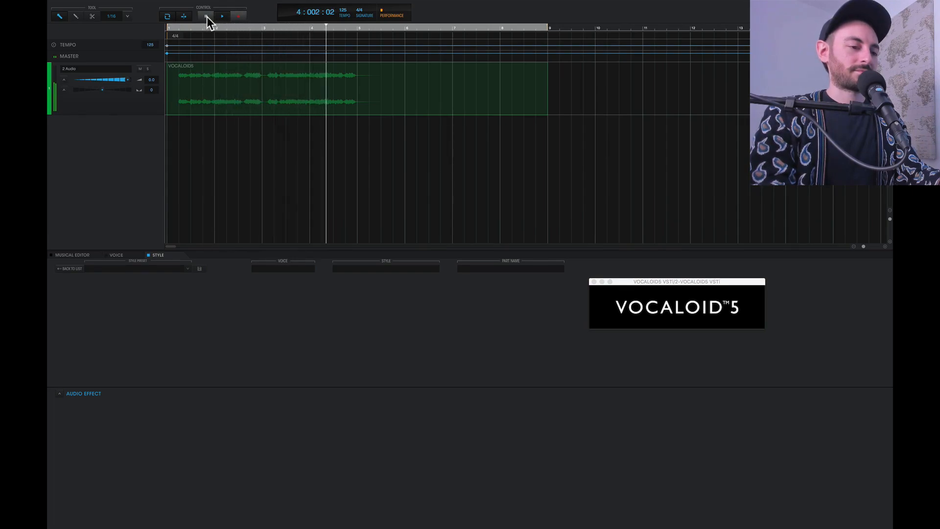
click(207, 16)
click(206, 16)
key(space)
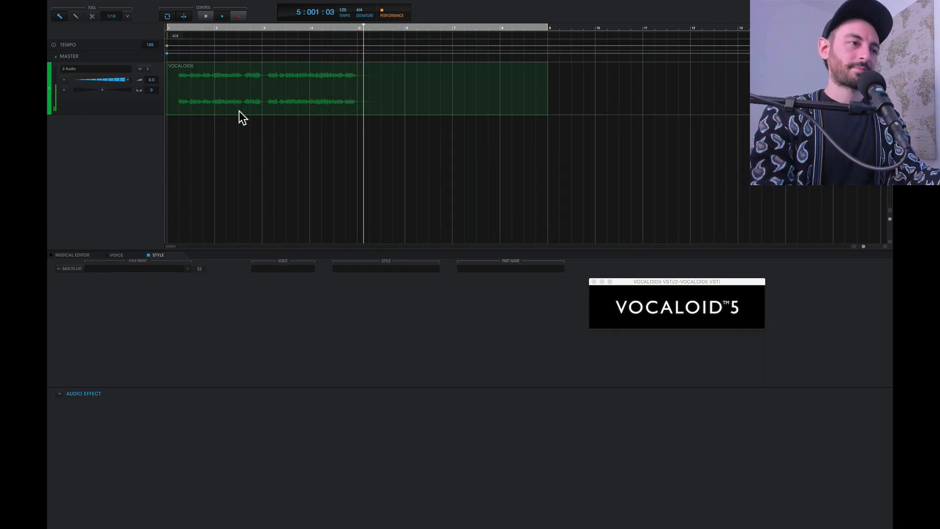
key(space)
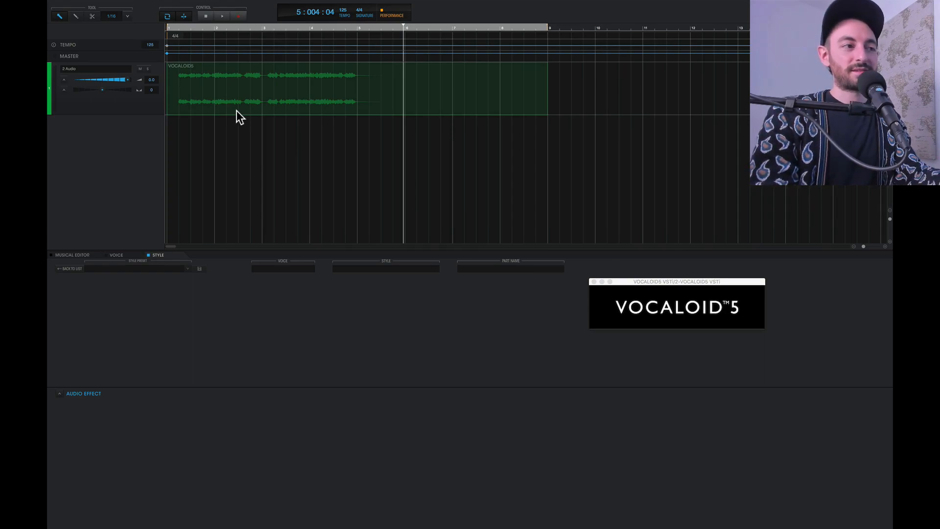
Step: Split the VOCALOID5 clip into short slices and rearrange them with gaps across bars 1 to 3, playing the result
drag(191, 69, 207, 81)
click(92, 16)
click(190, 87)
click(59, 16)
click(220, 16)
click(92, 16)
click(251, 76)
click(259, 78)
click(60, 16)
click(205, 17)
click(206, 17)
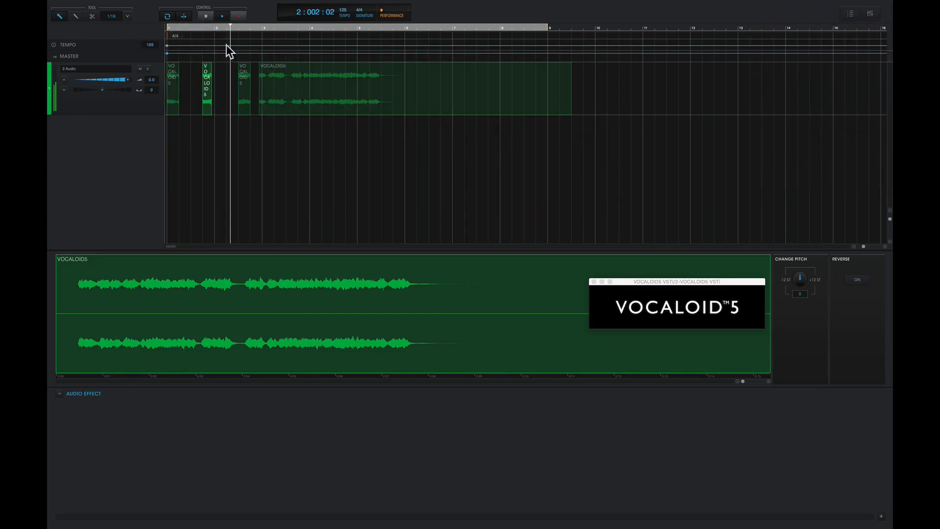
key(space)
drag(242, 67, 218, 69)
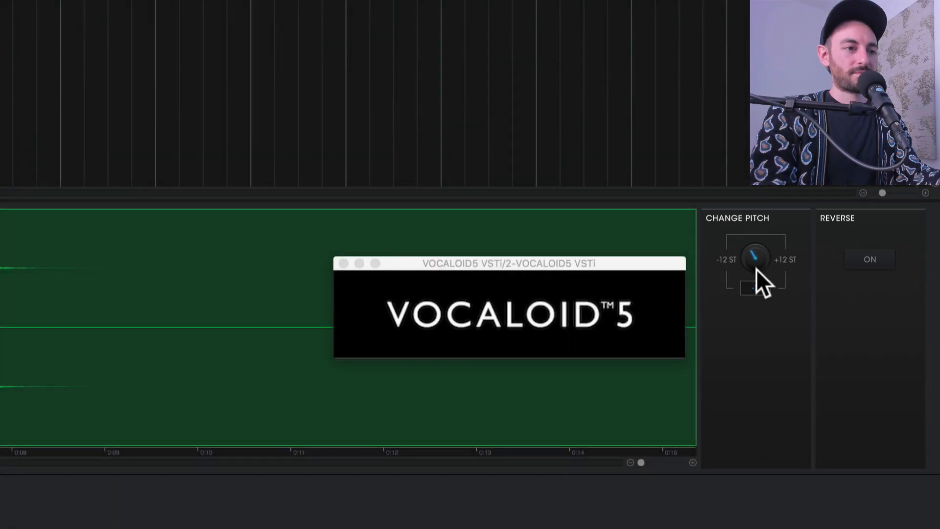
Step: Lower the pitch of the selected audio slice slightly and play the rearranged slices from the beginning
drag(756, 269, 758, 276)
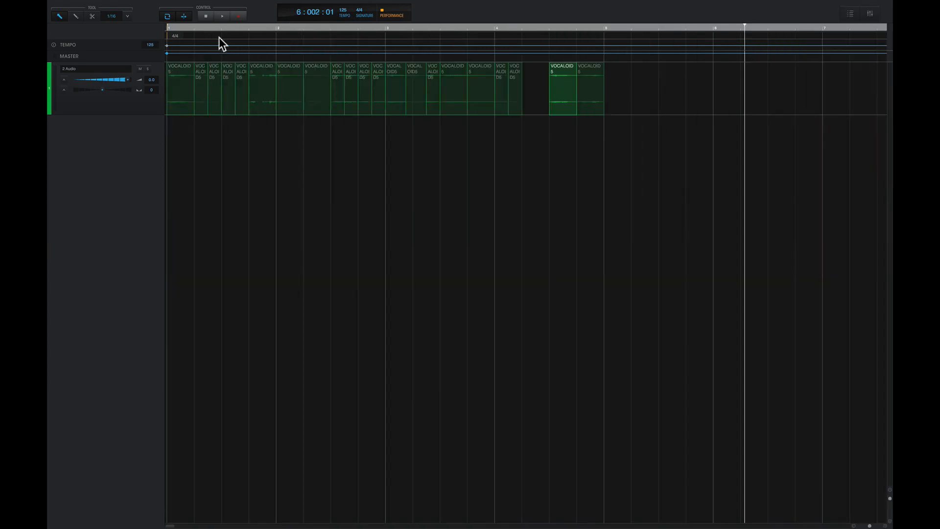
click(206, 16)
key(space)
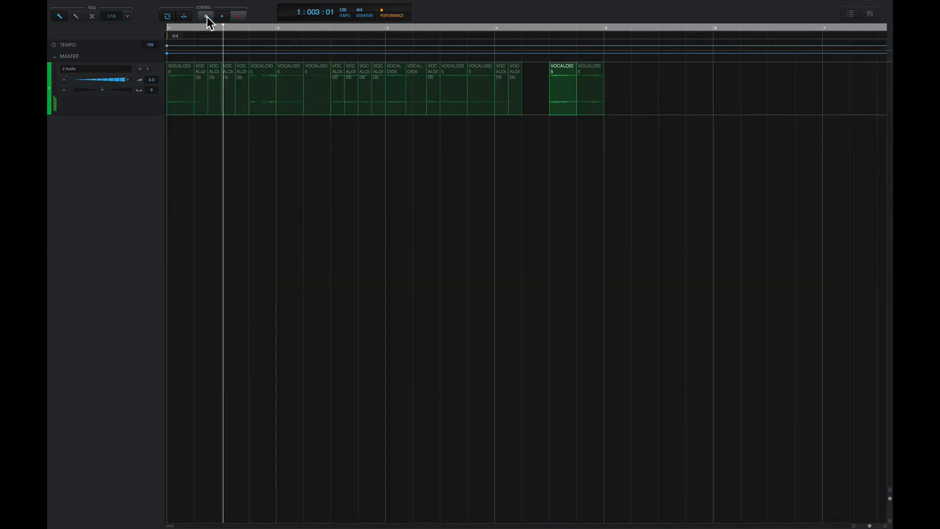
scroll(201, 121, up, 4)
scroll(201, 121, down, 3)
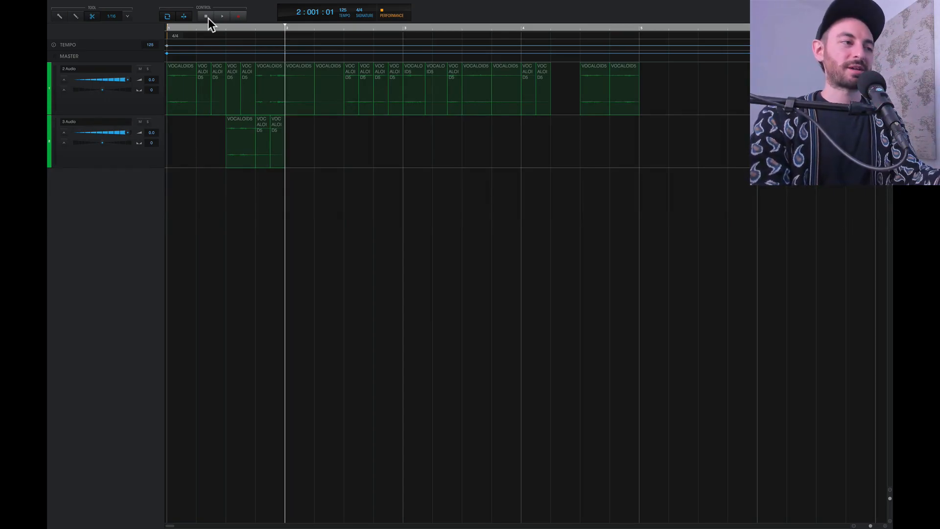
Step: Set the pan of the 3 Audio track to 44 during playback and play the arrangement again from the start
click(206, 18)
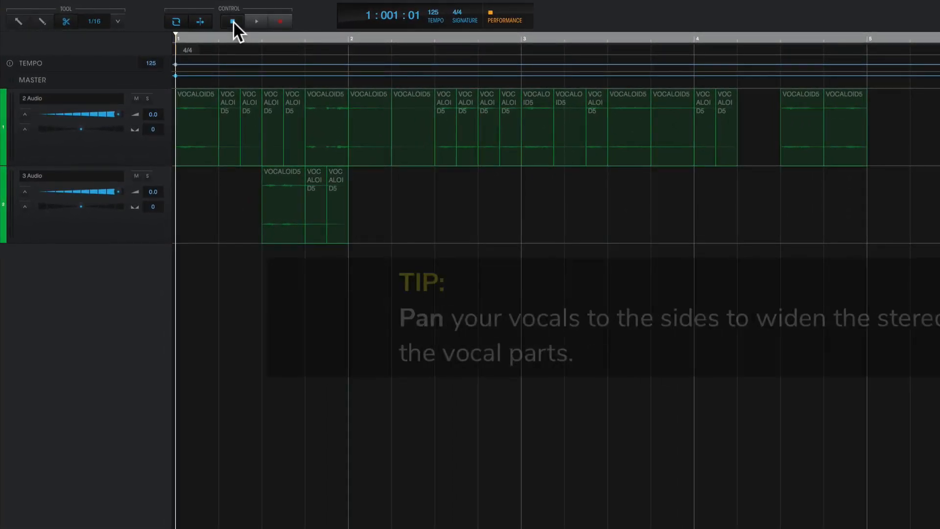
key(space)
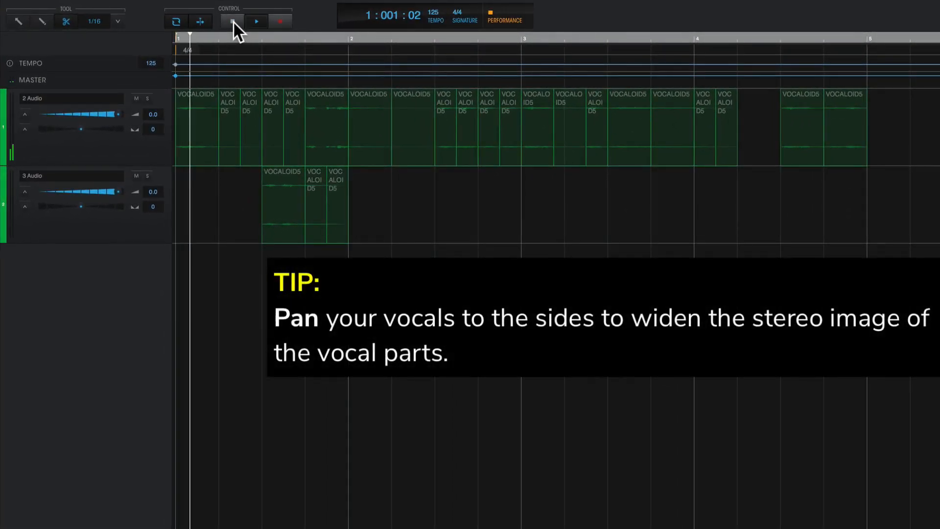
drag(85, 204, 113, 210)
click(236, 20)
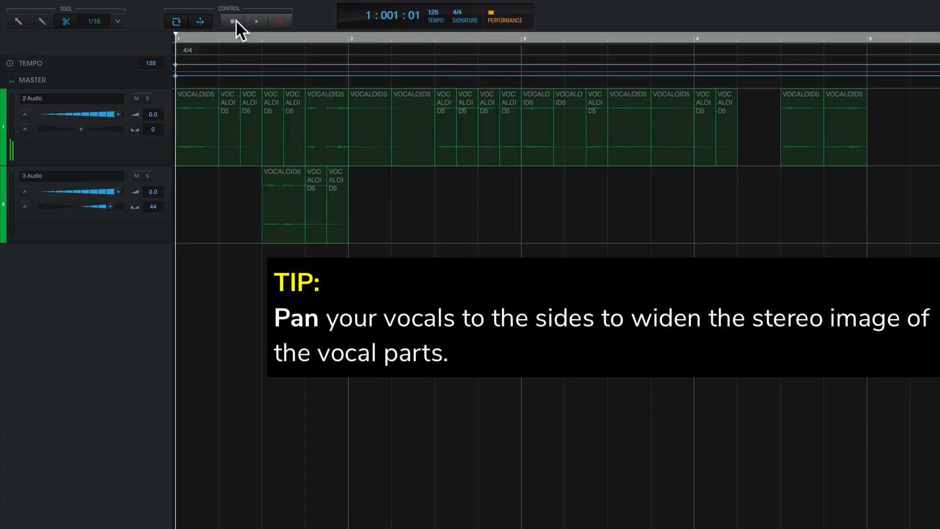
key(space)
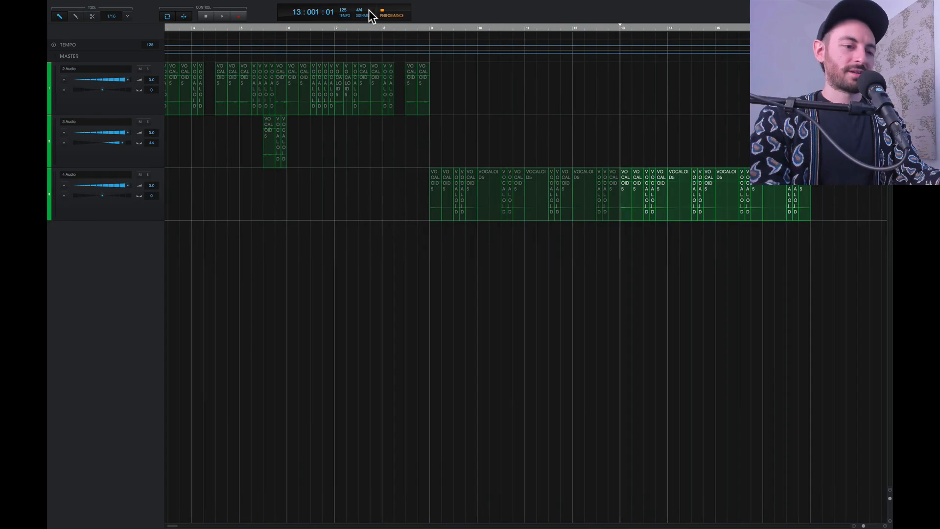
Step: Play the slices on the 4 Audio track from just before bar 9, then stop playback
click(416, 25)
key(space)
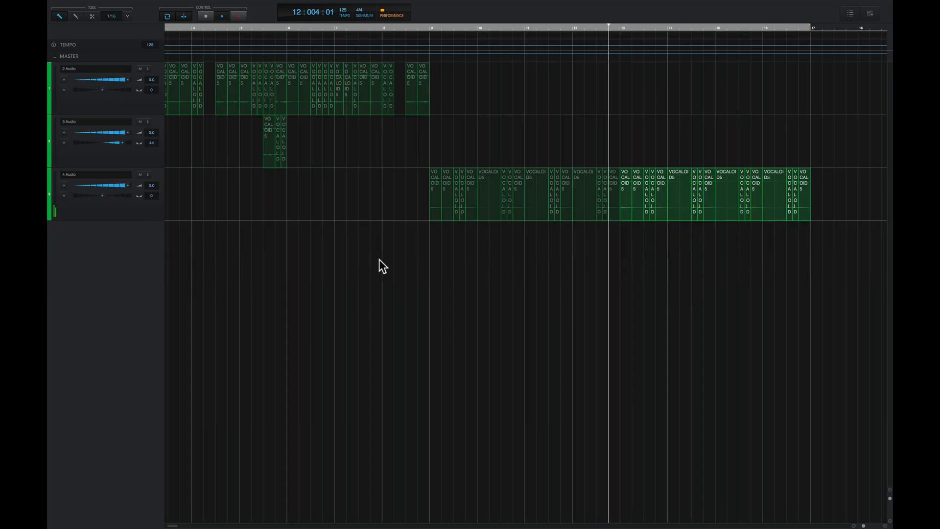
click(208, 14)
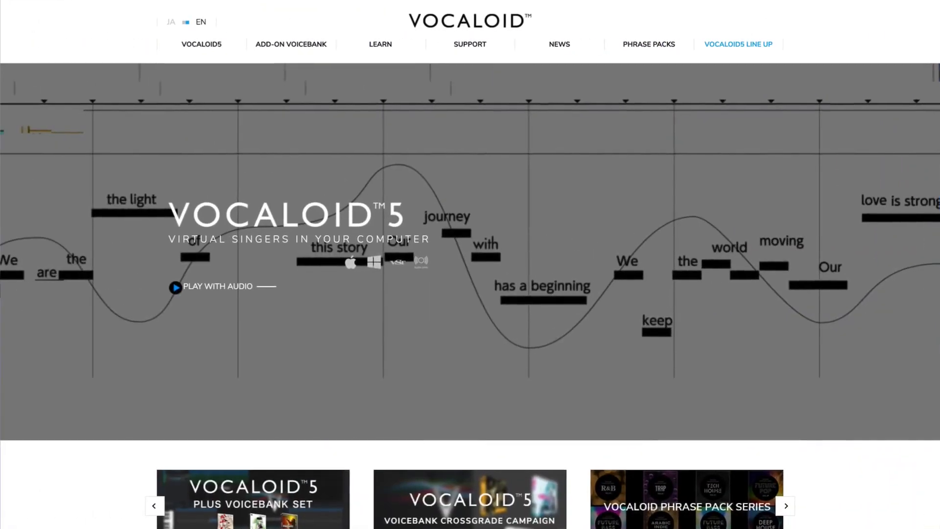
Step: Look through the VOCALOID5 website from the home page banner to the Media Library section
scroll(470, 265, down, 6)
scroll(470, 264, down, 20)
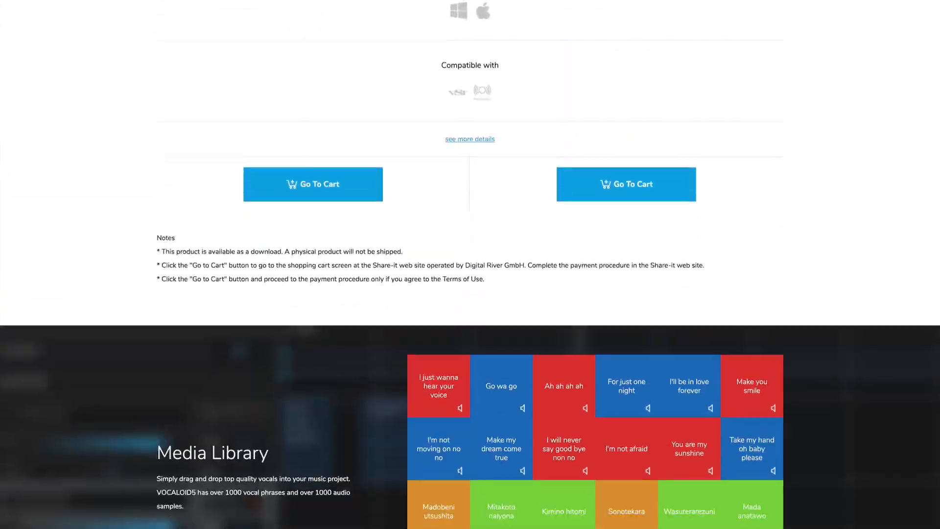